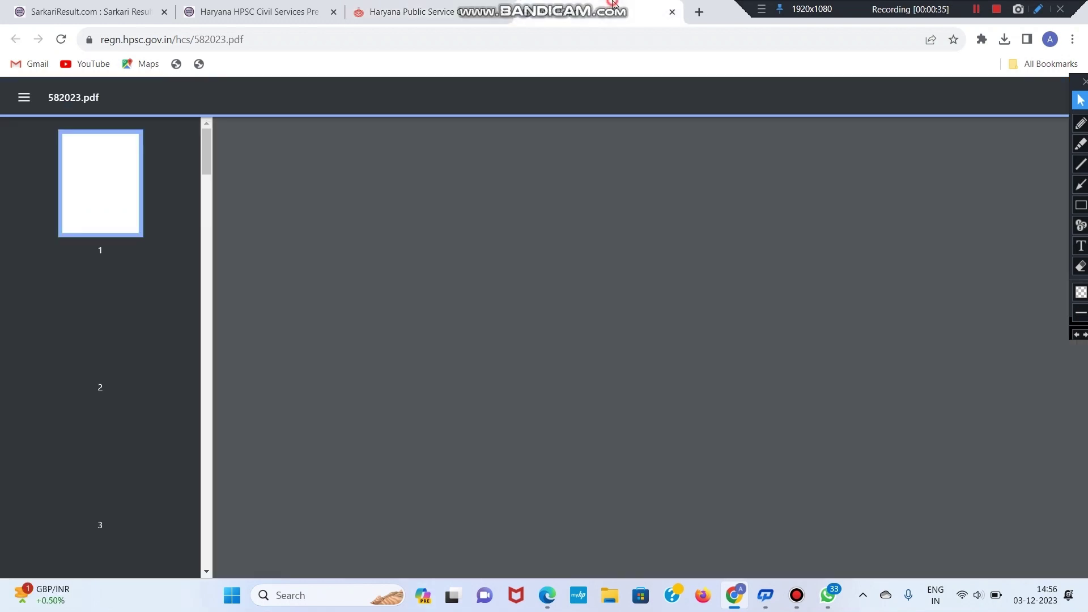
Step: Bring the 582023.pdf advertisement tab to the front in the PDF viewer
key(ctrl+Tab)
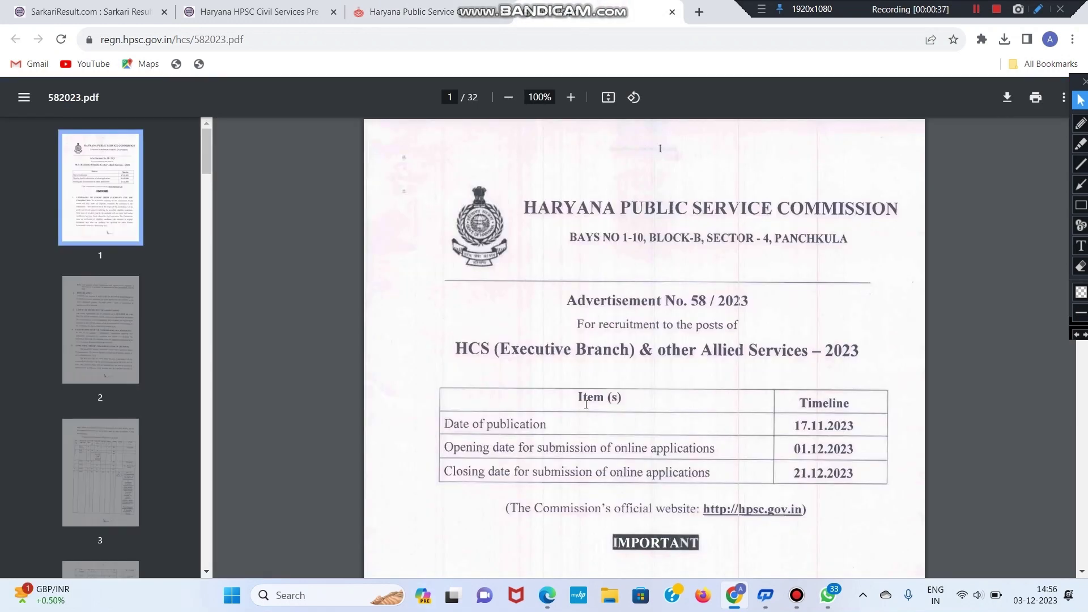
Step: Scroll to the application dates and highlight the opening date 01.12.2023
scroll(633, 427, down, 1)
triple_click(599, 383)
click(707, 389)
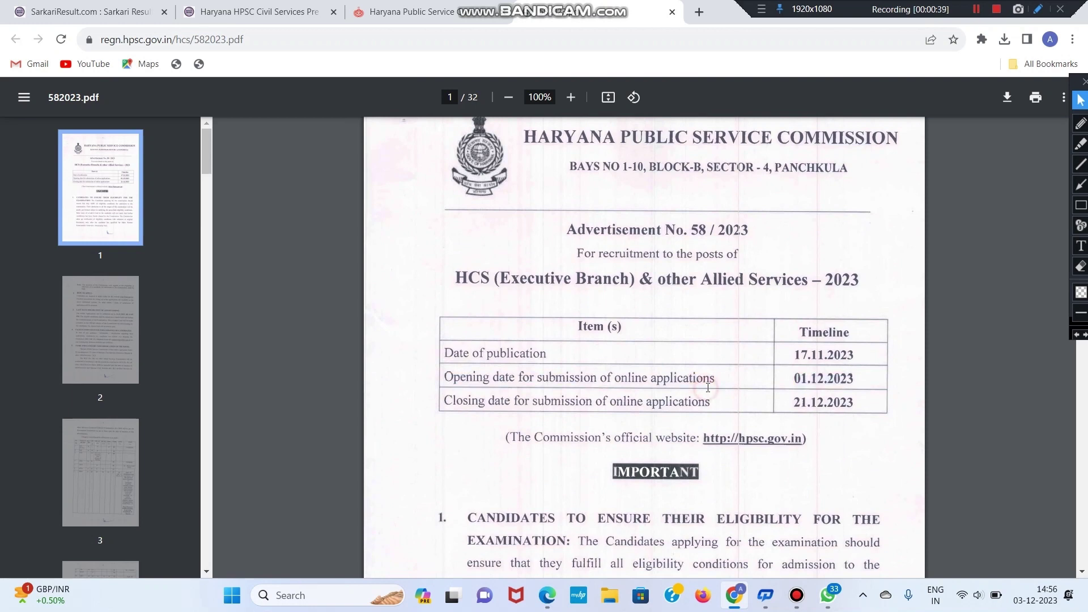
triple_click(673, 375)
click(789, 376)
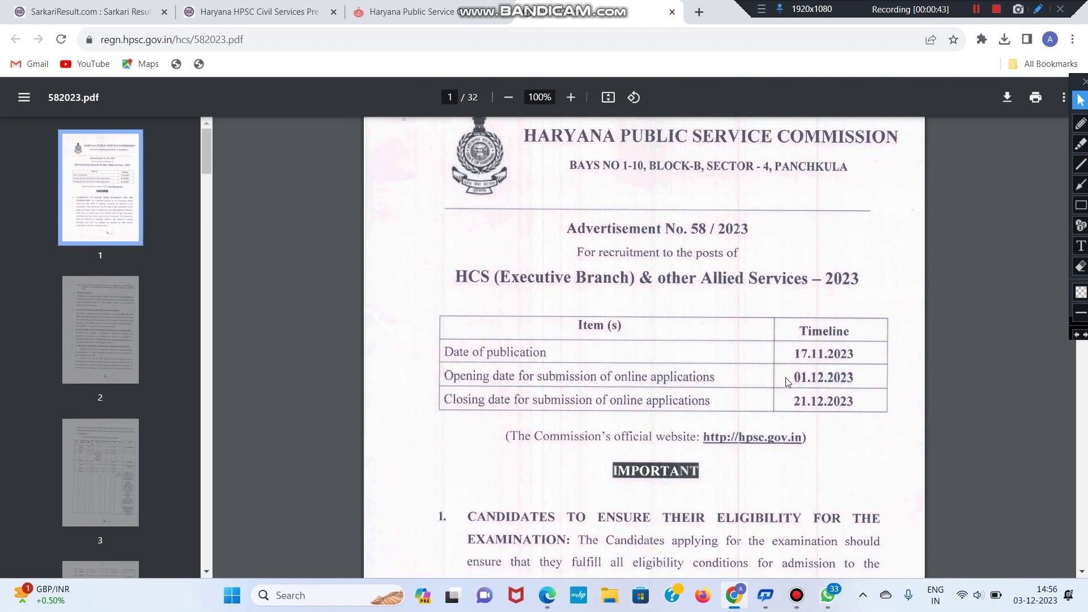
scroll(790, 368, down, 3)
scroll(790, 362, up, 2)
double_click(793, 307)
click(872, 319)
drag(792, 308, 858, 308)
click(826, 308)
drag(789, 307, 866, 312)
click(866, 312)
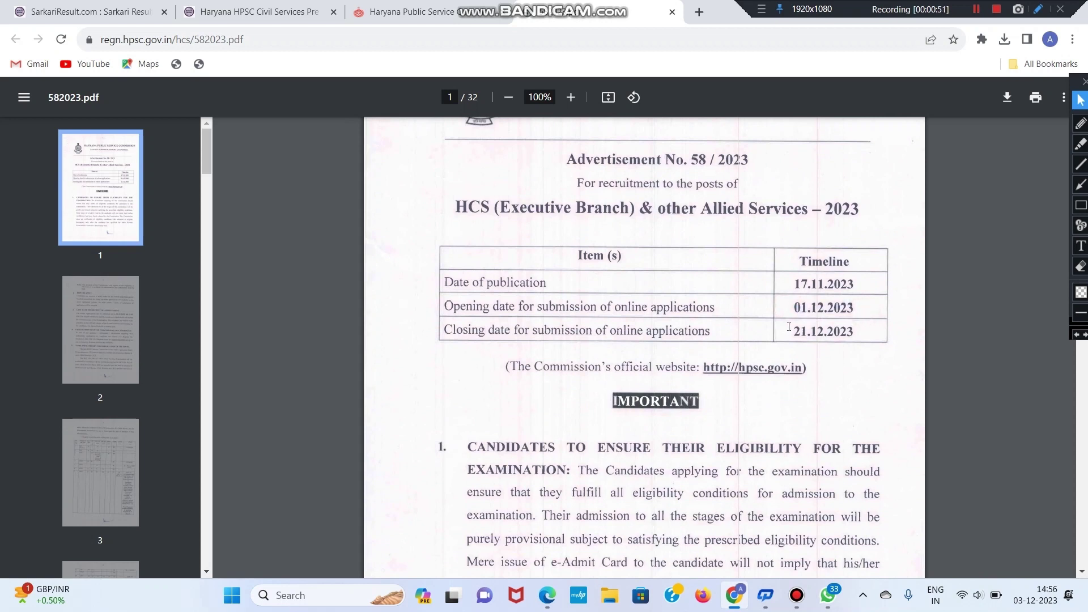
Step: Scroll on and highlight the sentence stating the 121 posts
scroll(863, 327, down, 6)
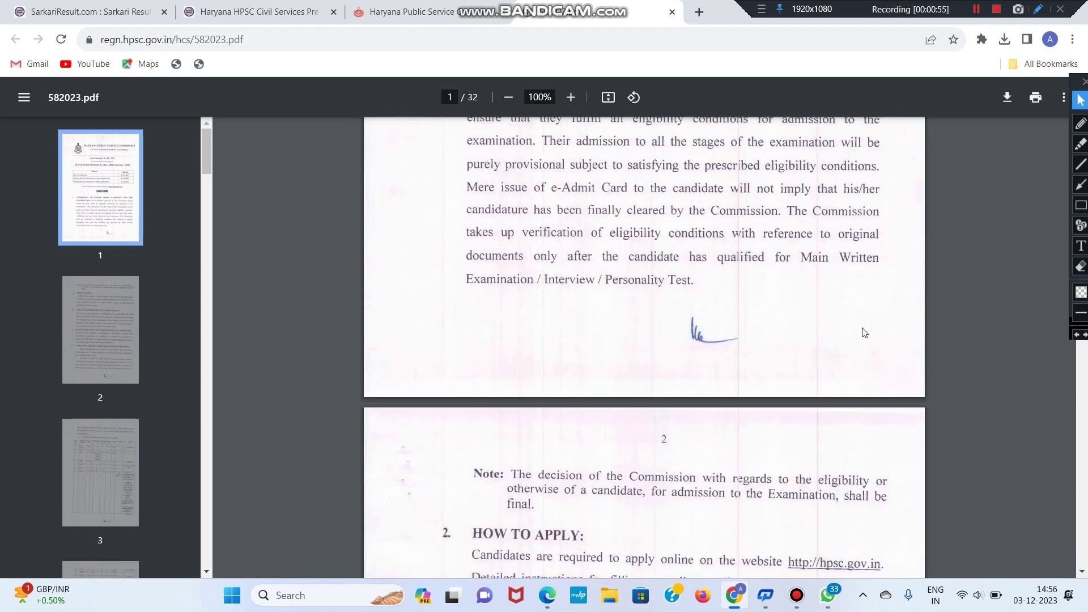
scroll(863, 332, down, 2)
scroll(724, 357, down, 9)
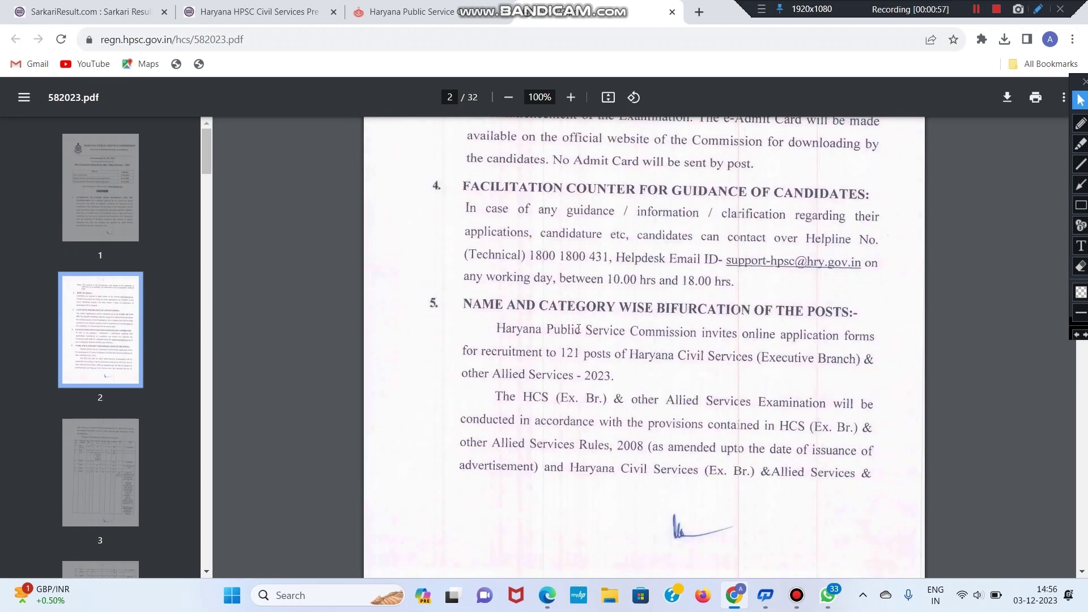
drag(494, 325, 638, 358)
click(637, 373)
drag(552, 347, 591, 347)
click(602, 347)
Step: Highlight HCS (Ex. Br.) in the posts table and scroll on toward page 14
scroll(533, 282, down, 5)
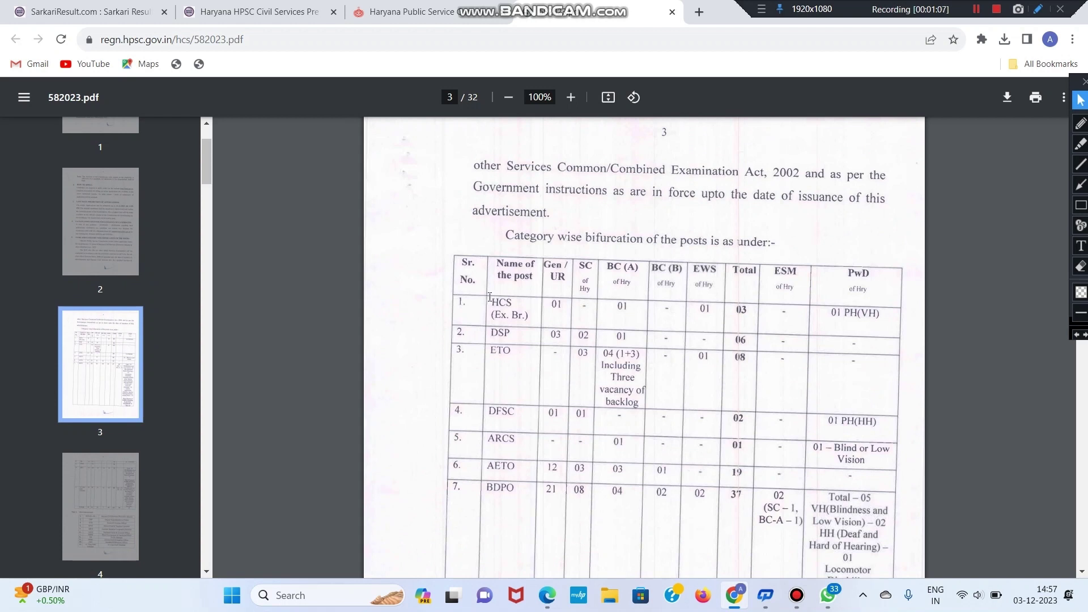
drag(489, 298, 535, 315)
click(534, 314)
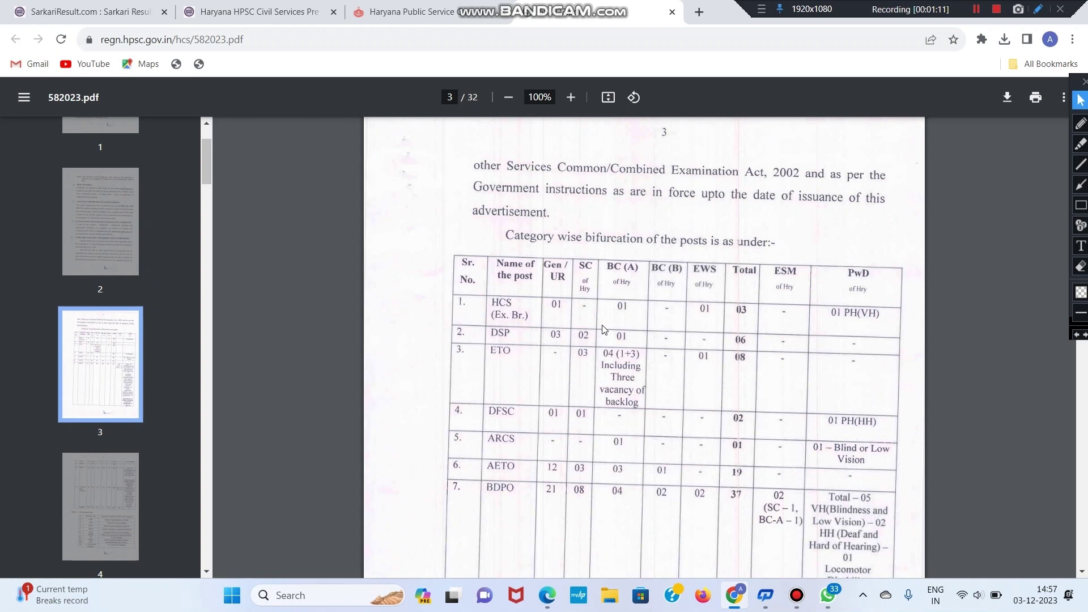
scroll(824, 374, down, 1)
scroll(824, 374, down, 15)
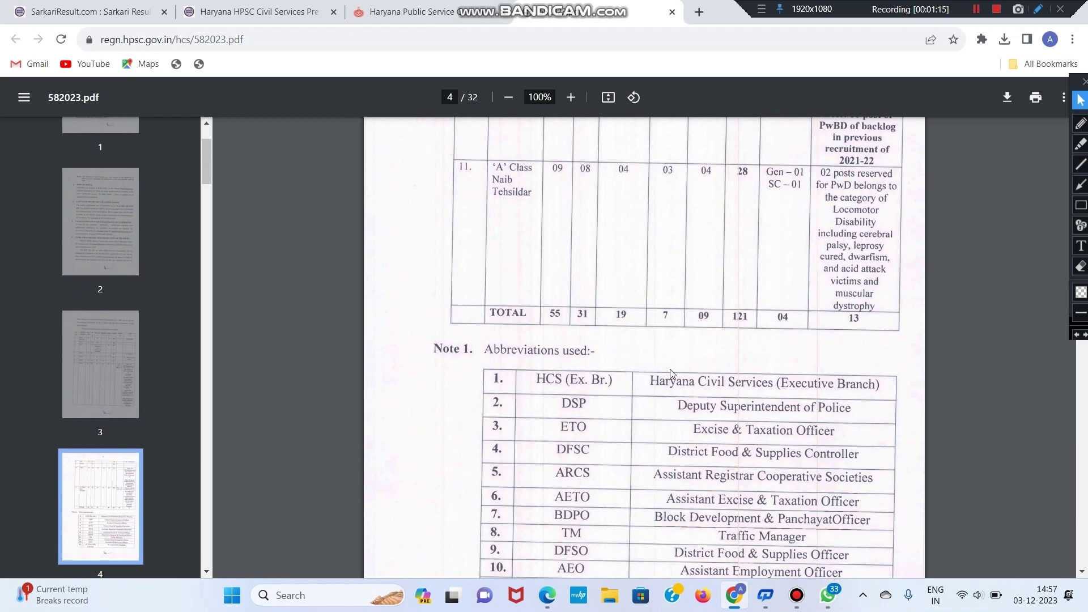
scroll(672, 369, down, 2)
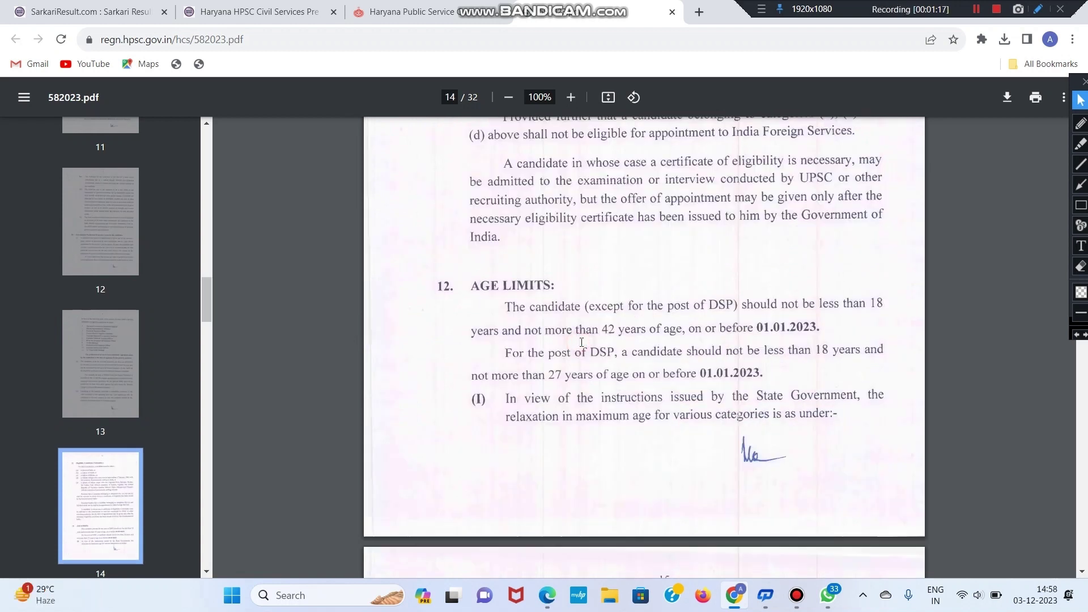
Step: Highlight the general 18–42 age limit and its exception for the DSP post
drag(498, 301, 666, 337)
click(663, 339)
drag(735, 305, 823, 330)
click(590, 309)
click(822, 330)
Step: Highlight the DSP 18–27 age line, then scroll down to the page 20 fee table
scroll(737, 314, down, 1)
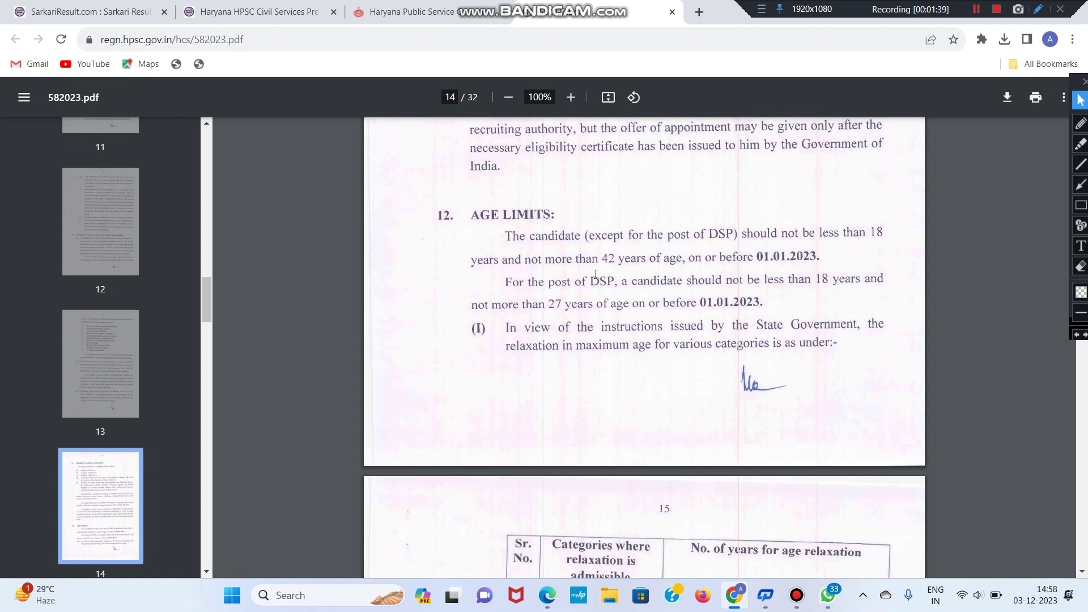
double_click(595, 277)
click(589, 282)
drag(808, 279, 872, 279)
click(635, 299)
scroll(758, 316, down, 1)
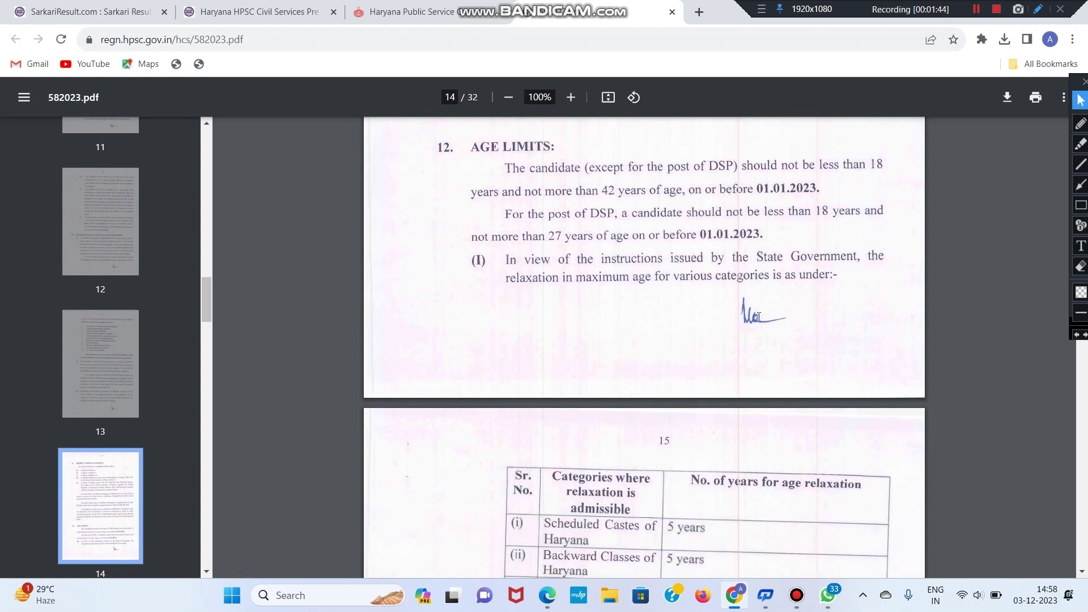
scroll(759, 323, down, 3)
scroll(757, 326, down, 20)
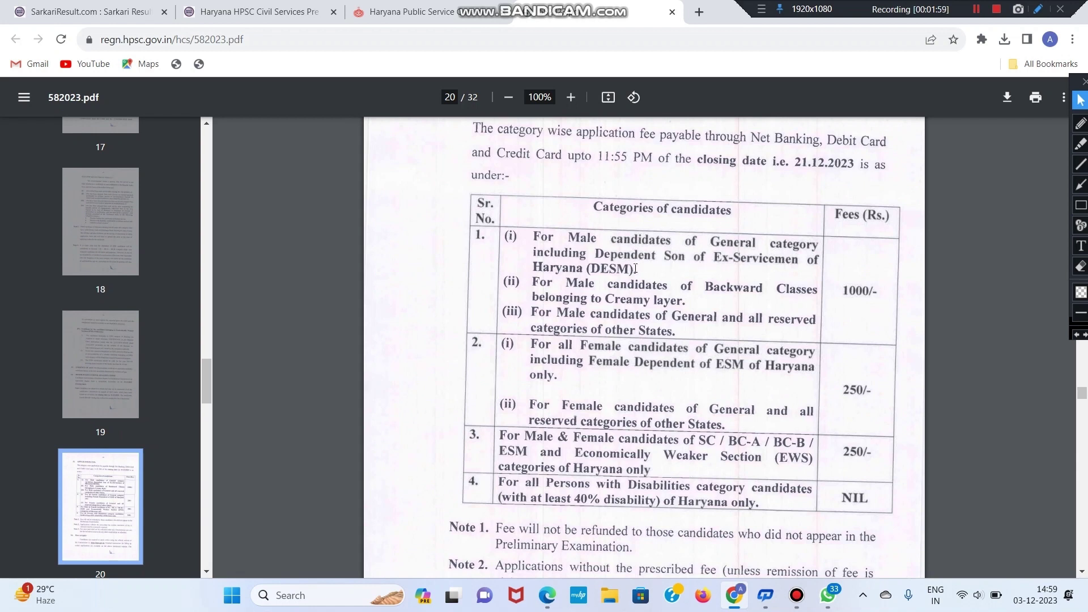
Step: Highlight the row 1(iii) fee category text in the page 20 fee table
click(831, 286)
click(846, 294)
drag(599, 335, 673, 318)
click(663, 325)
click(844, 288)
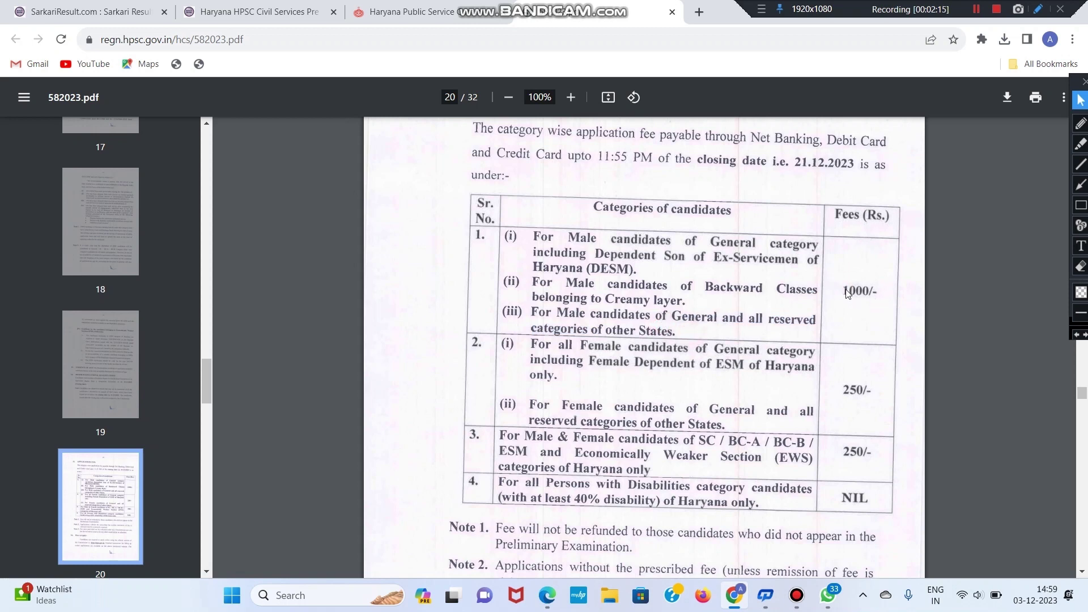
Step: Highlight the General candidates entries in fee rows 2 and 2(ii)
scroll(875, 295, down, 1)
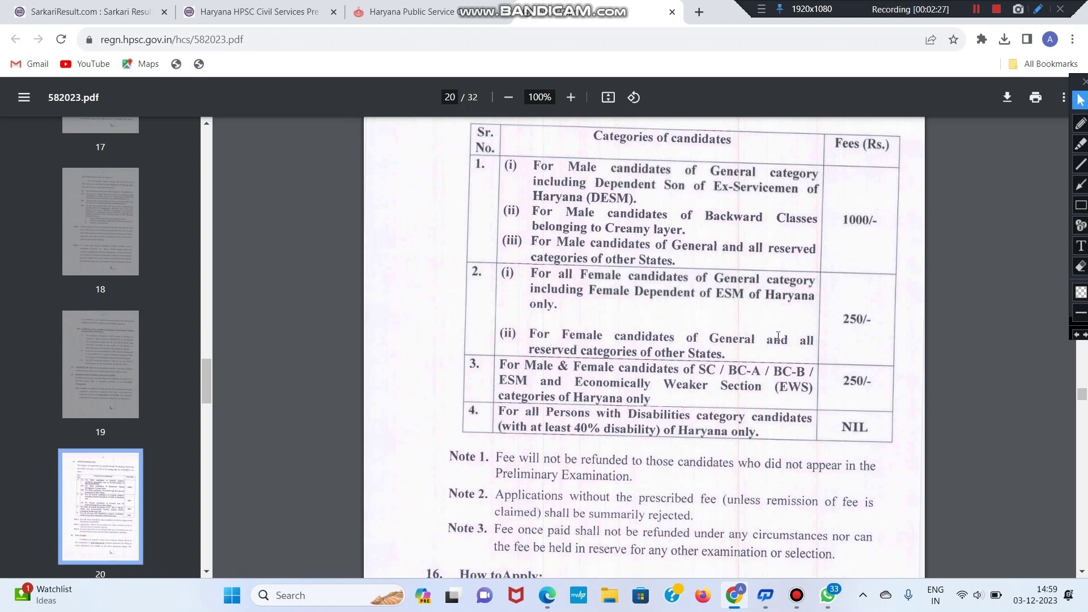
drag(738, 350, 661, 340)
click(663, 340)
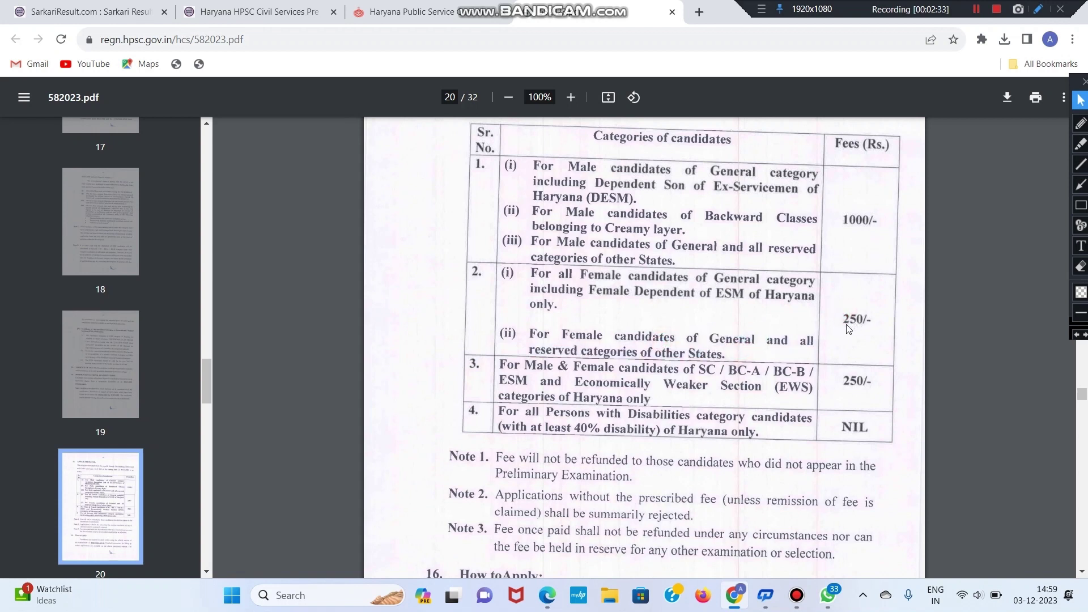
drag(763, 347, 629, 320)
click(629, 320)
Step: Highlight the SC/BC/EWS category in row 3, then scroll back up to page 18
scroll(736, 358, down, 1)
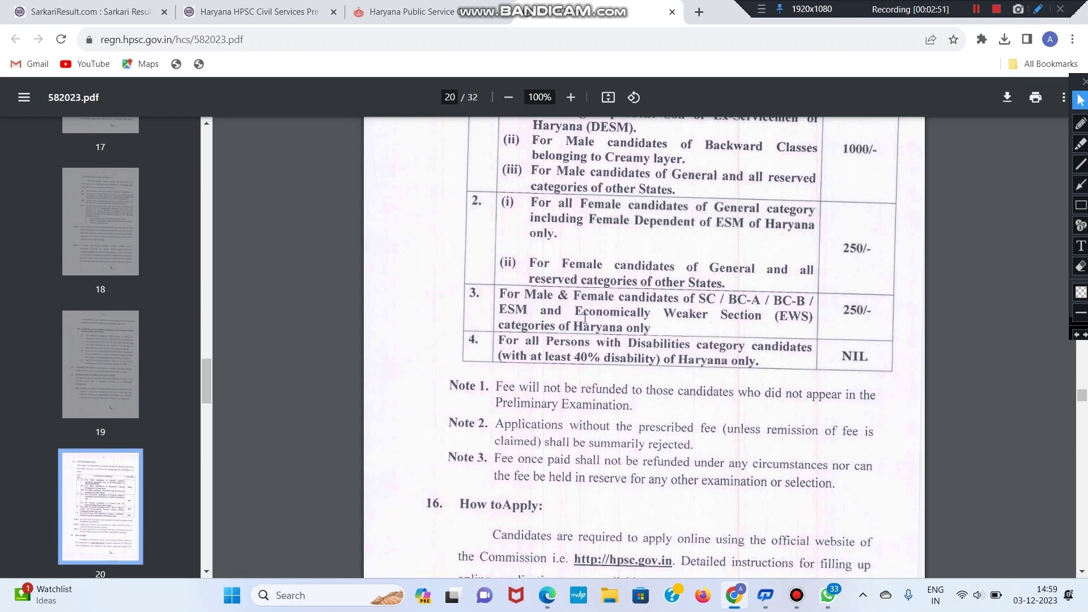
drag(660, 326, 799, 288)
click(800, 288)
scroll(546, 268, down, 1)
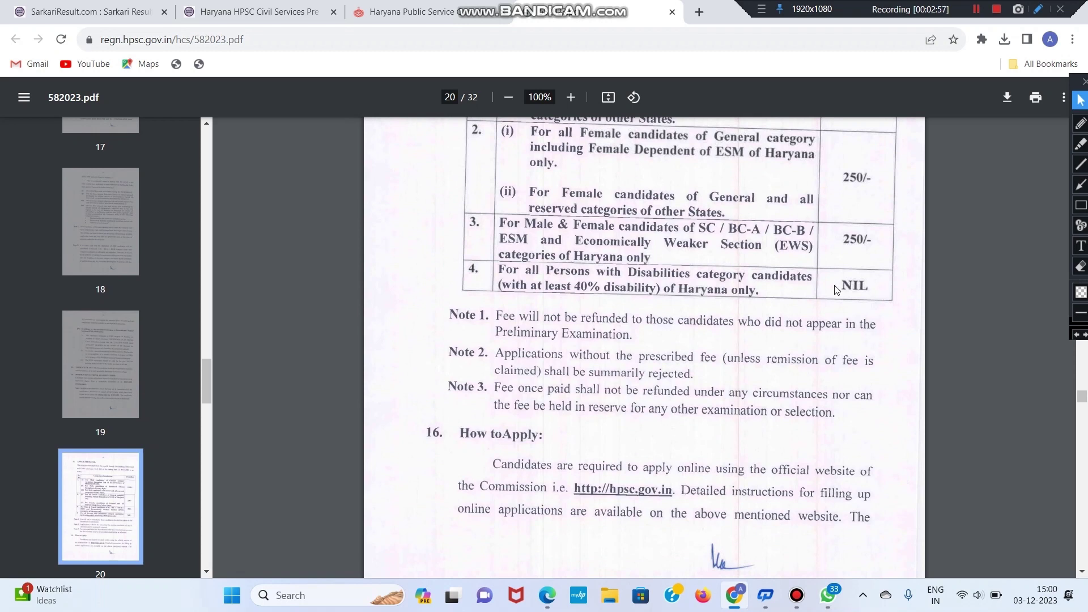
scroll(629, 321, down, 5)
scroll(628, 320, up, 11)
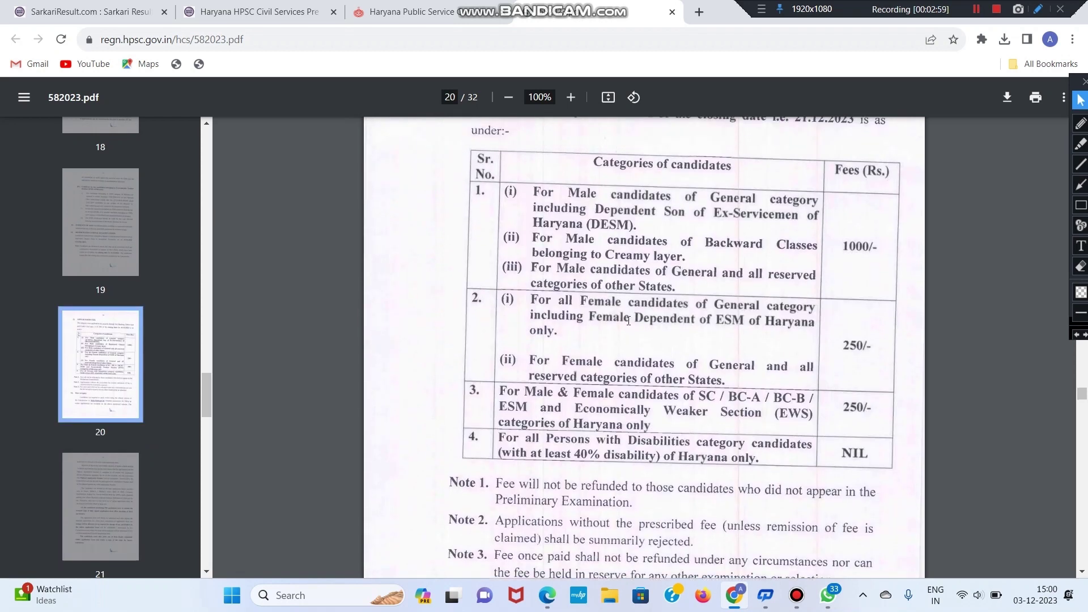
scroll(628, 320, up, 20)
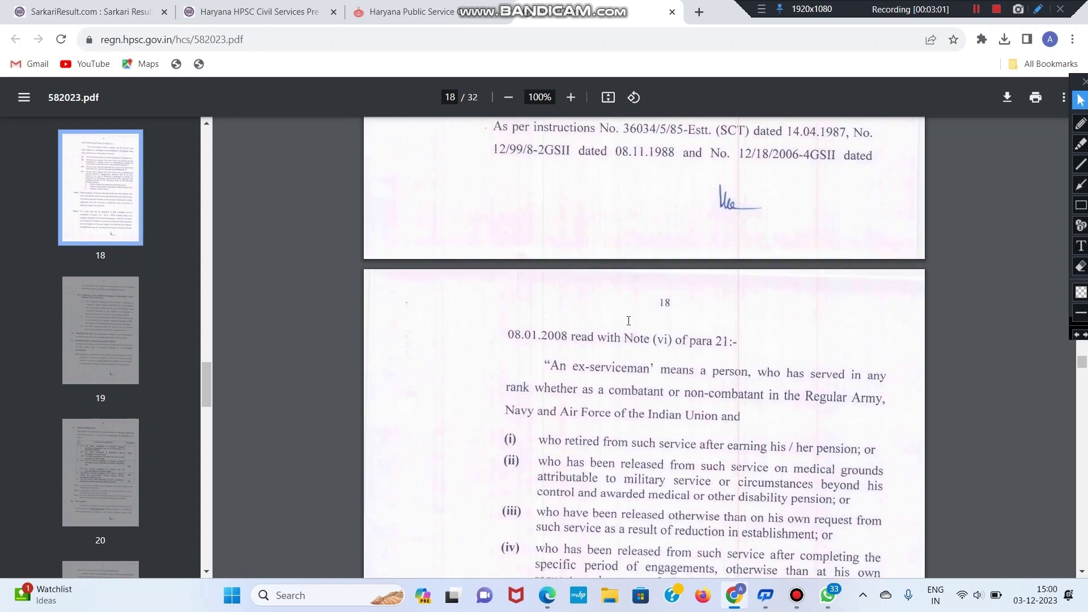
Step: Search Google for 'hpsc' in a new tab and open the Haryana Public Service Commission home page
scroll(628, 321, up, 20)
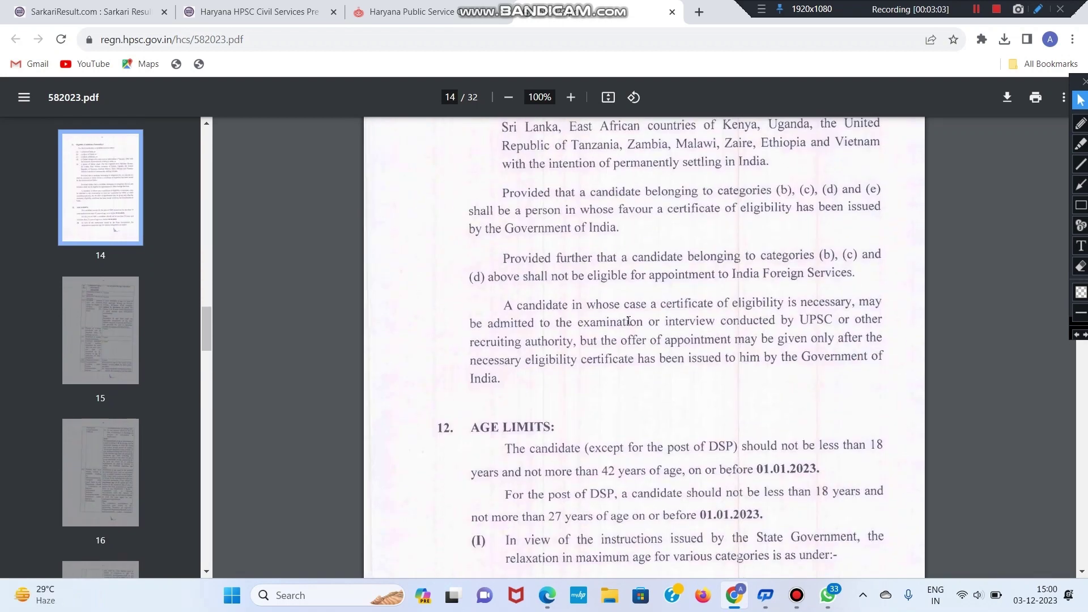
scroll(628, 321, up, 10)
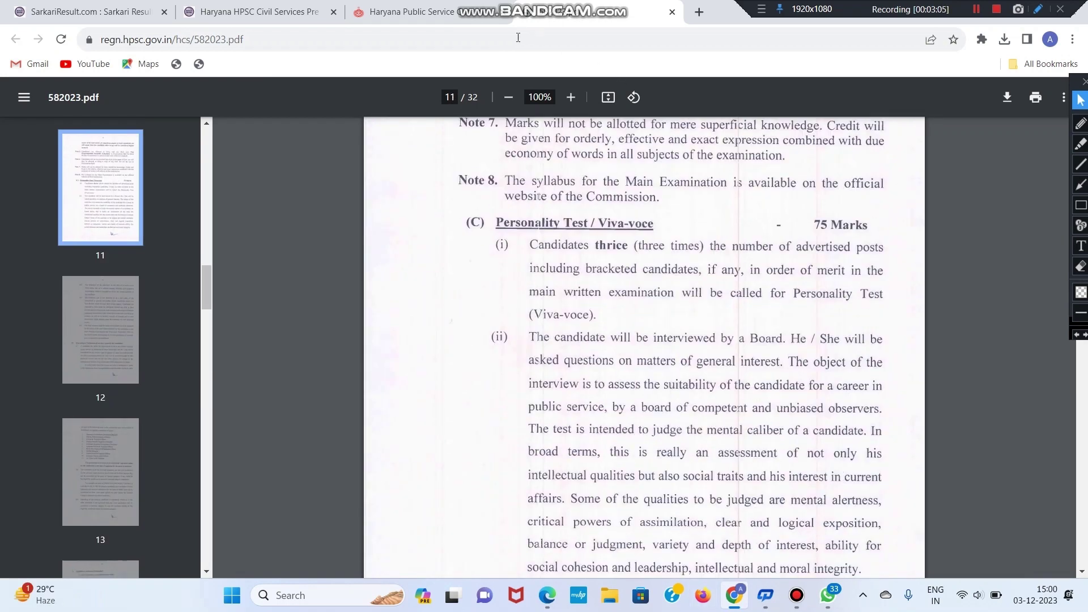
click(445, 8)
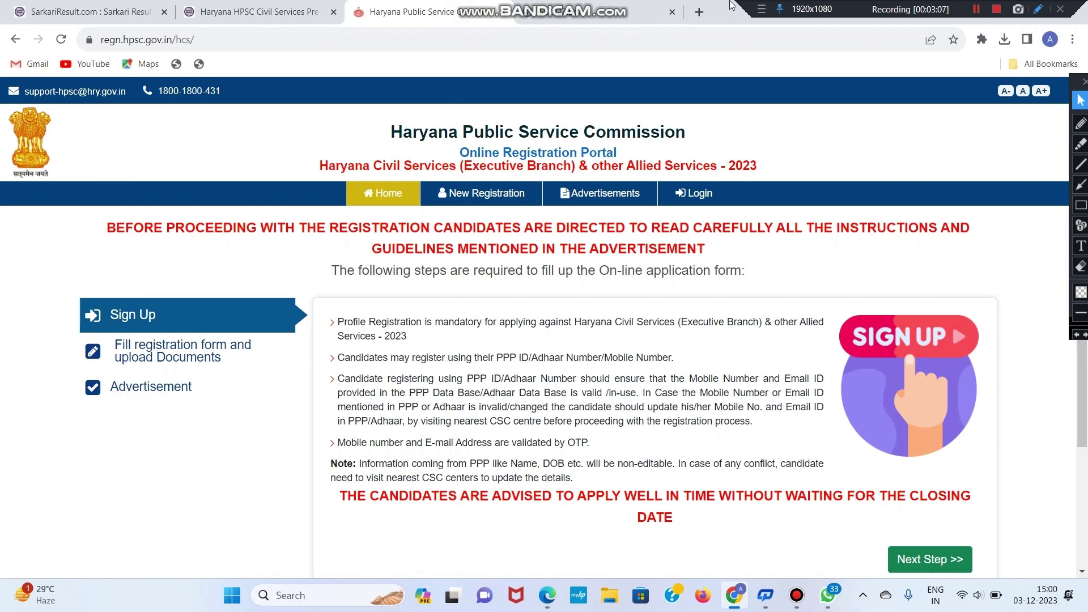
click(696, 15)
click(488, 307)
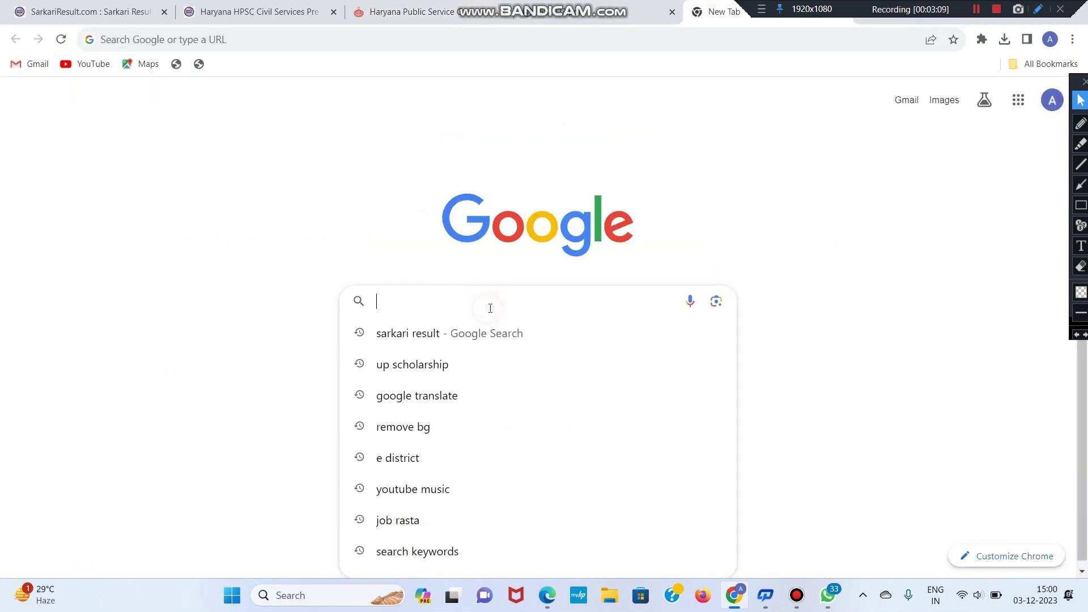
text(hpsc)
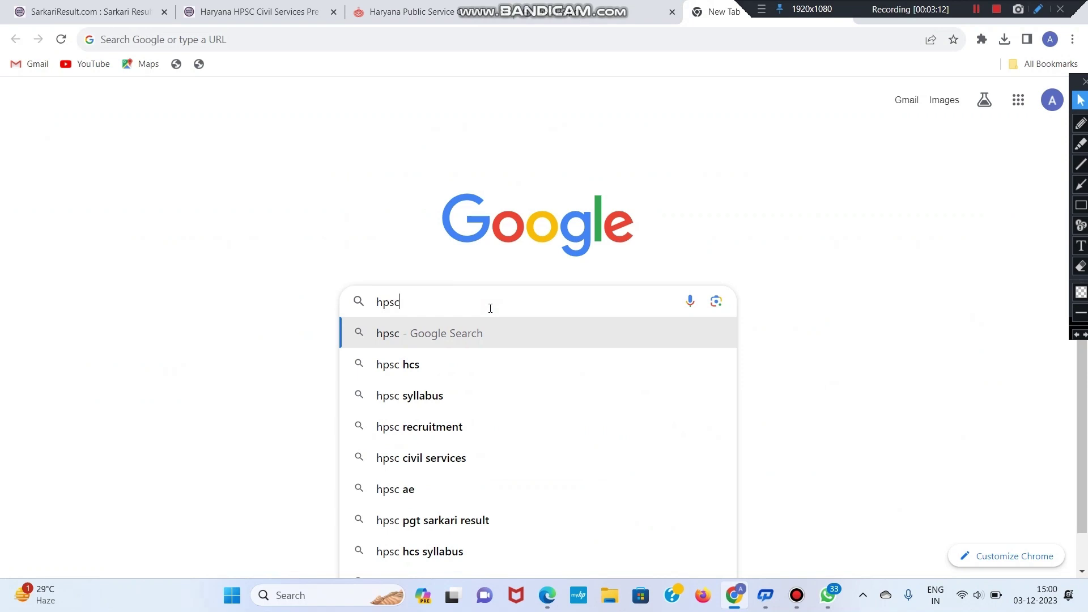
key(Return)
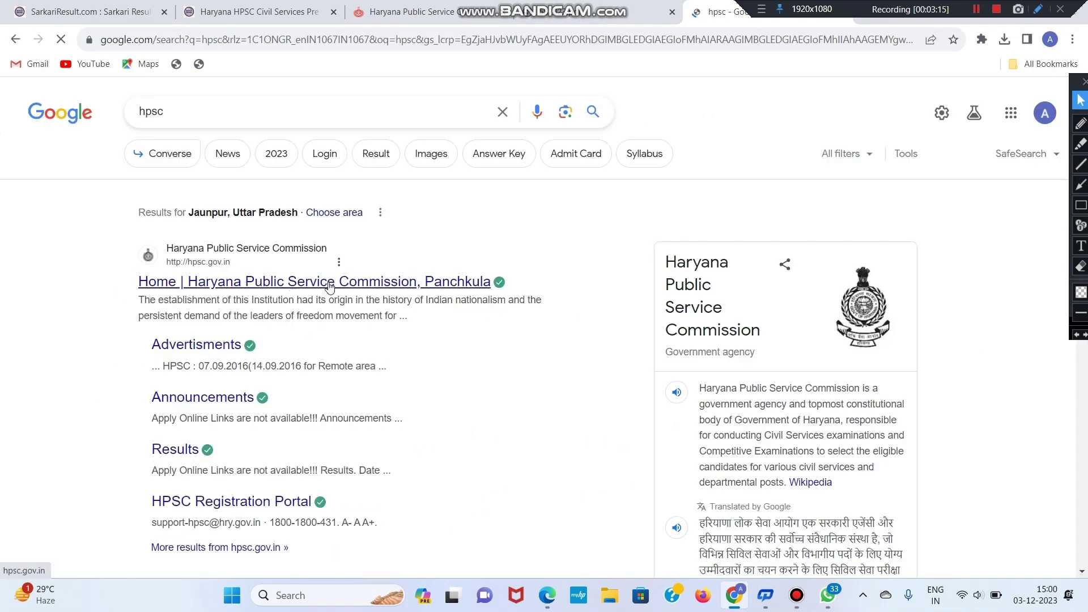
click(301, 282)
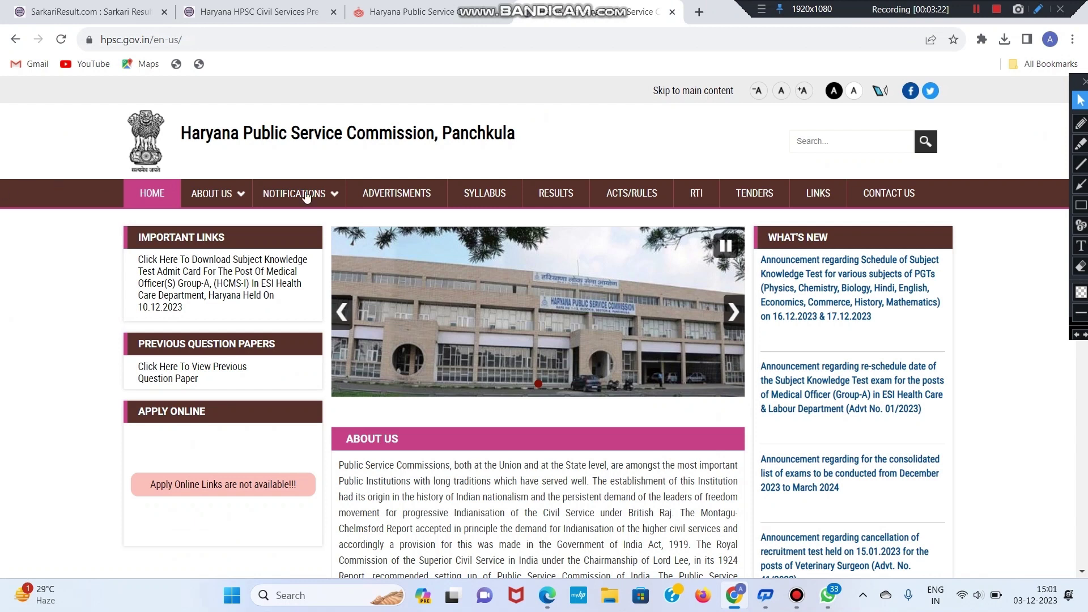
Step: From the Advertisements page, apply online for Advt. No. 58 of 2023, HCS (Ex. Br.) & Allied Services
click(403, 193)
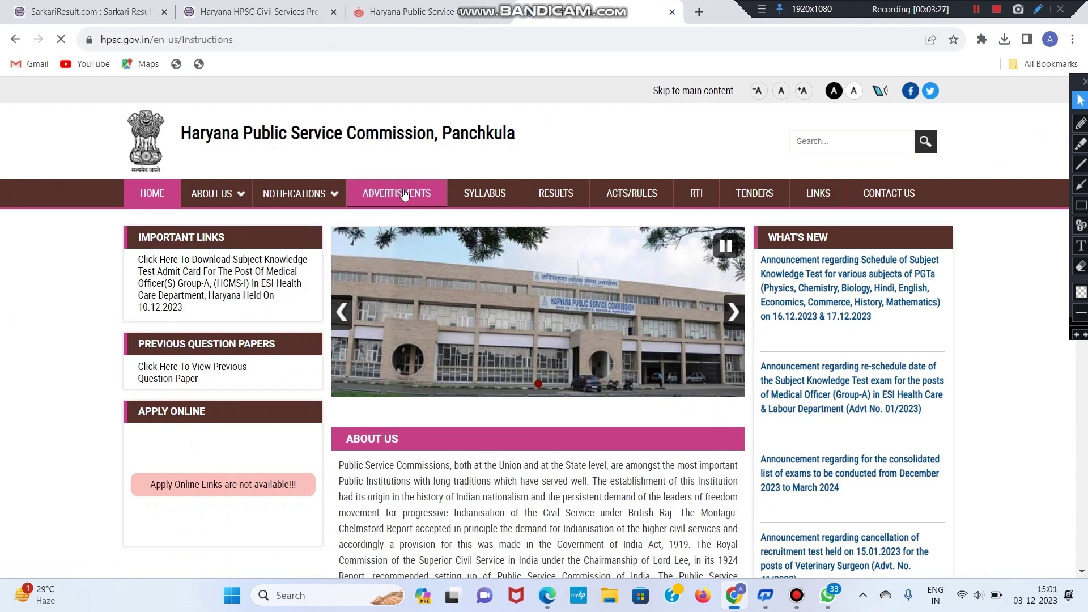
scroll(507, 272, down, 1)
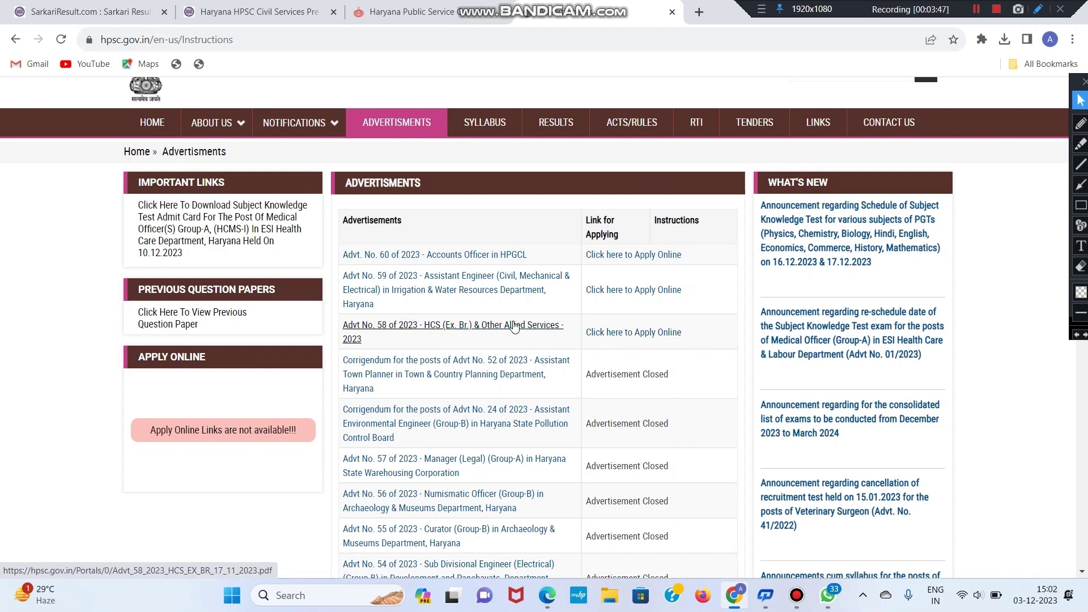
click(639, 331)
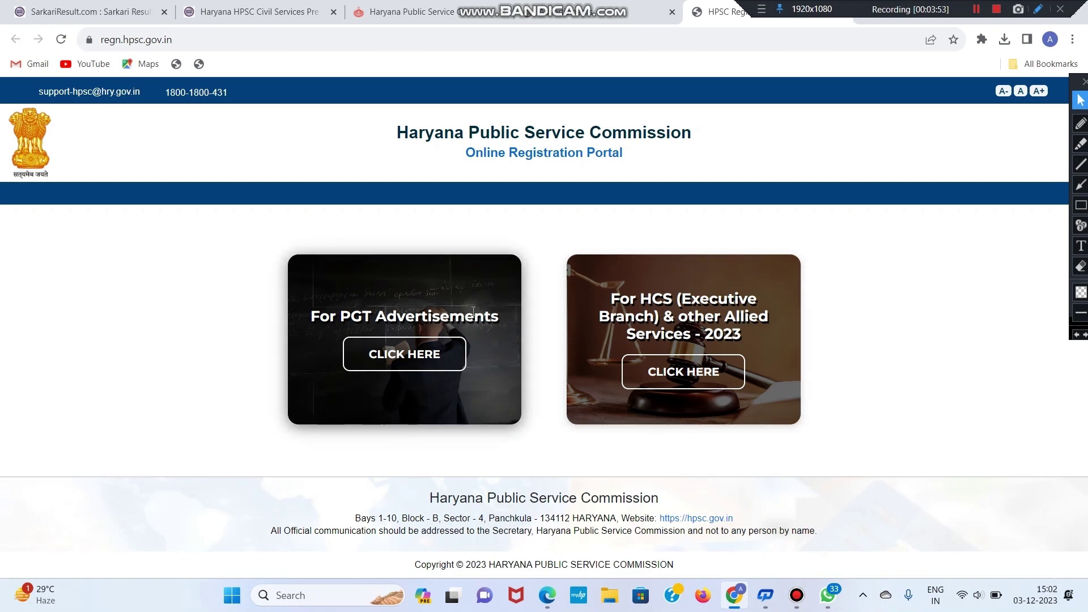
Step: Open the HCS 2023 card, step past instructions and advertisement, and choose Register Now
drag(608, 299, 731, 322)
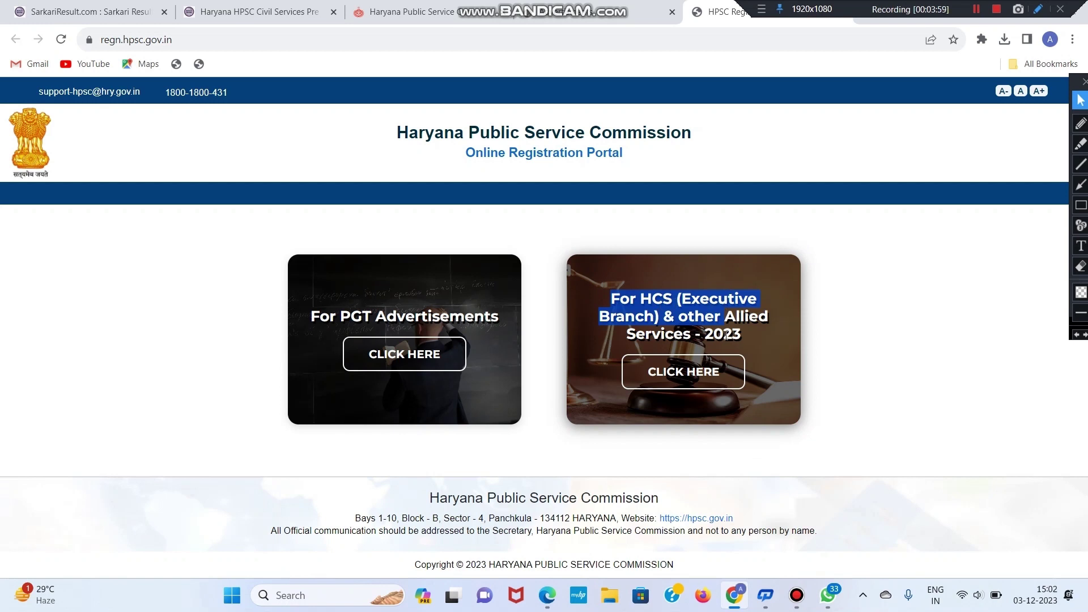
click(688, 371)
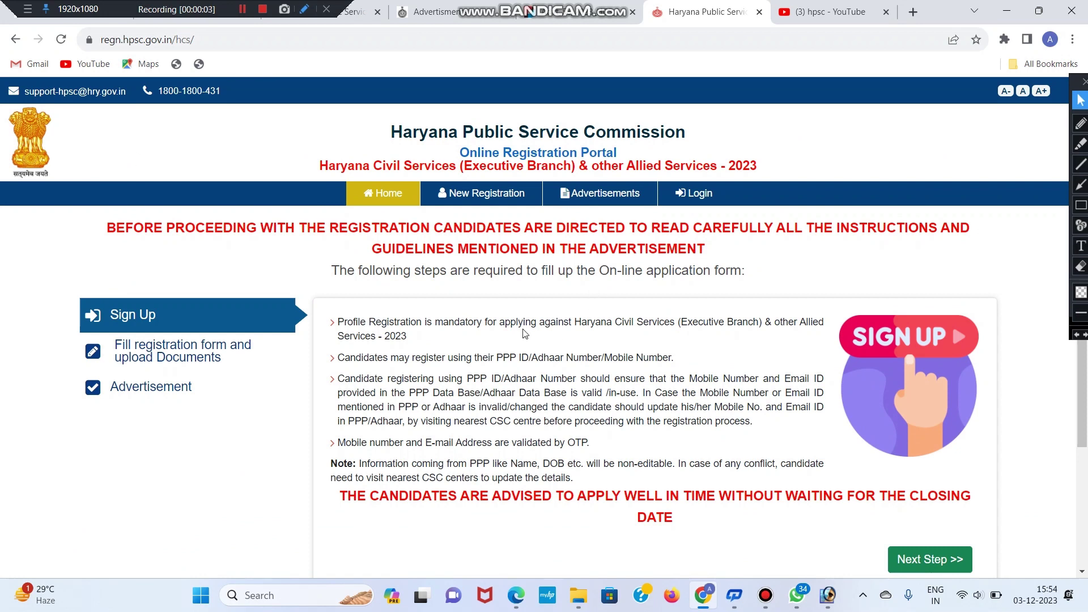
scroll(525, 318, down, 1)
scroll(526, 322, up, 1)
scroll(917, 417, down, 1)
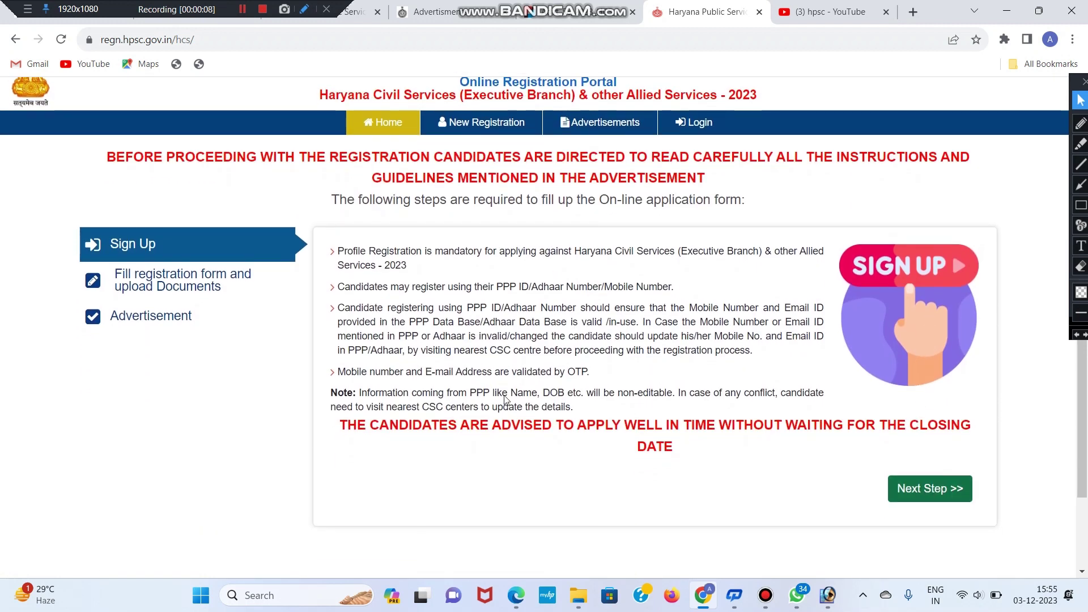
click(907, 489)
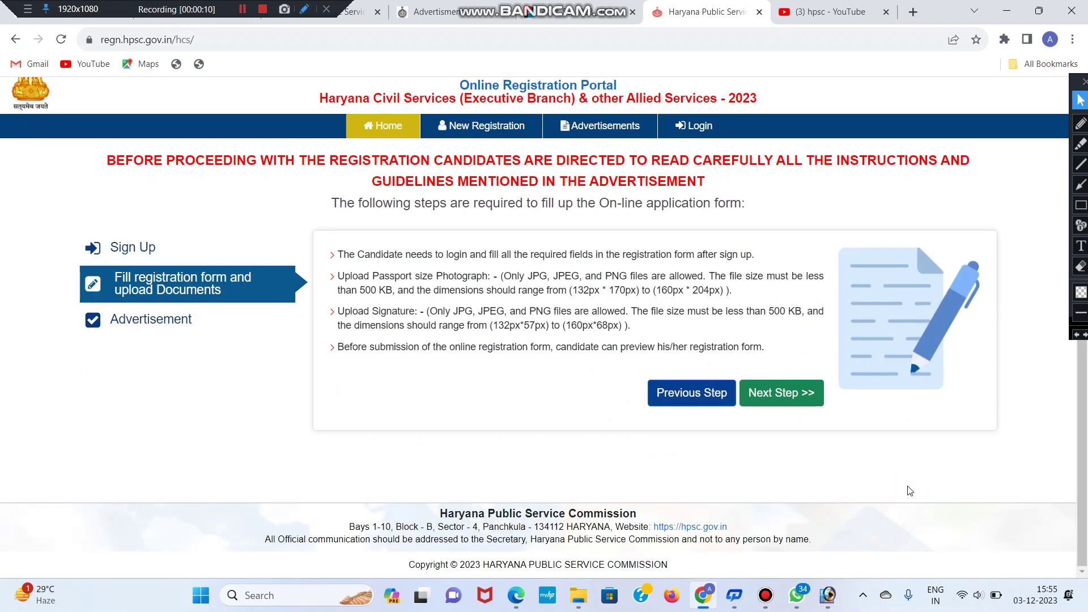
click(794, 393)
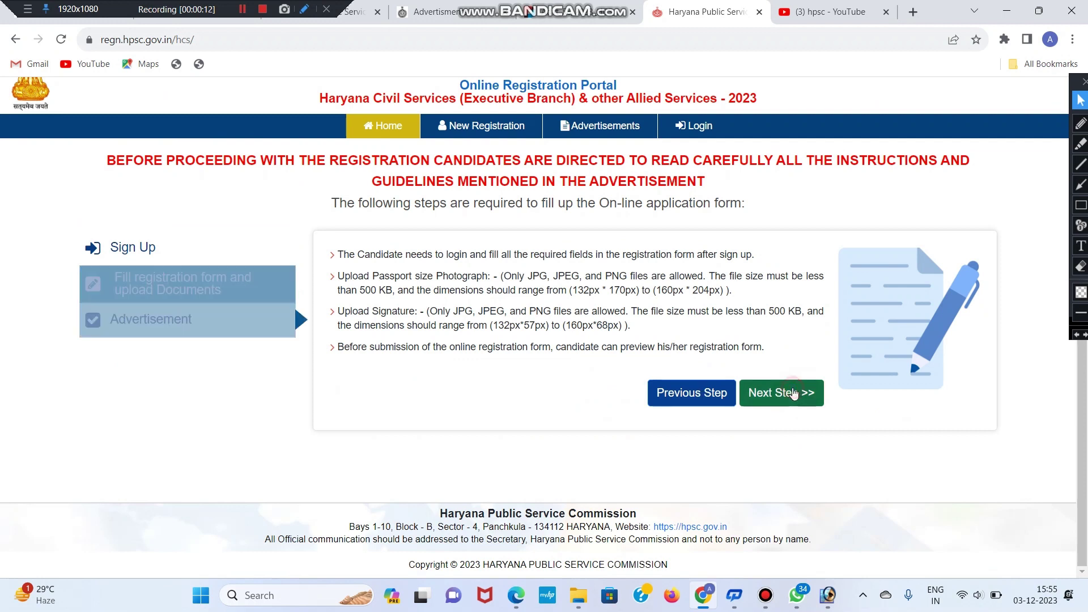
scroll(926, 439, down, 1)
click(941, 434)
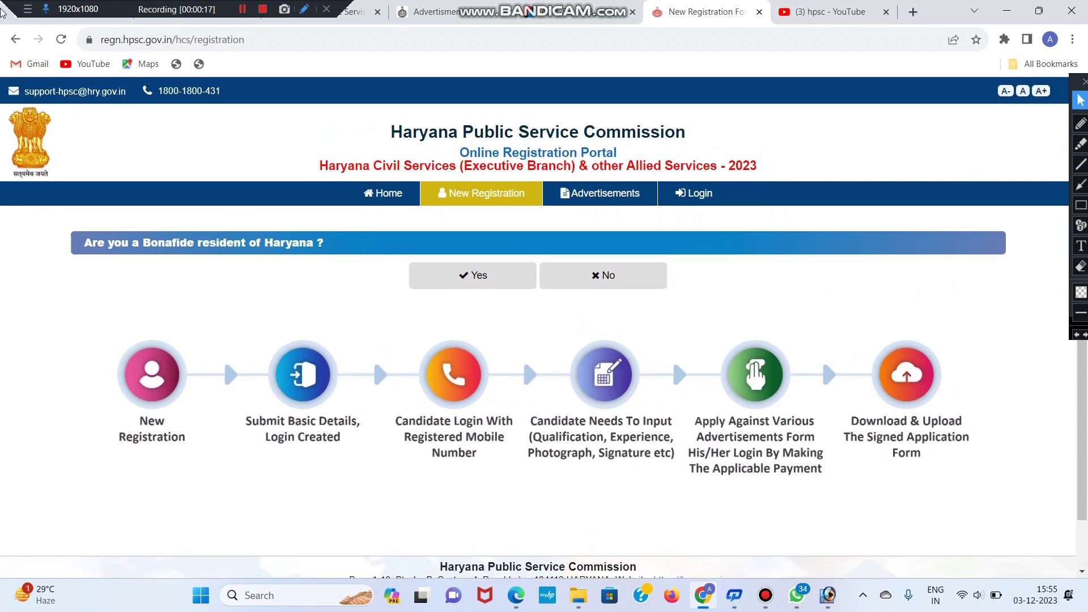
Step: Answer Yes to Haryana bona fide residency and No to having a Parivar Pehchan Patra
drag(75, 241, 180, 243)
click(162, 241)
drag(342, 249, 121, 244)
click(207, 270)
click(459, 283)
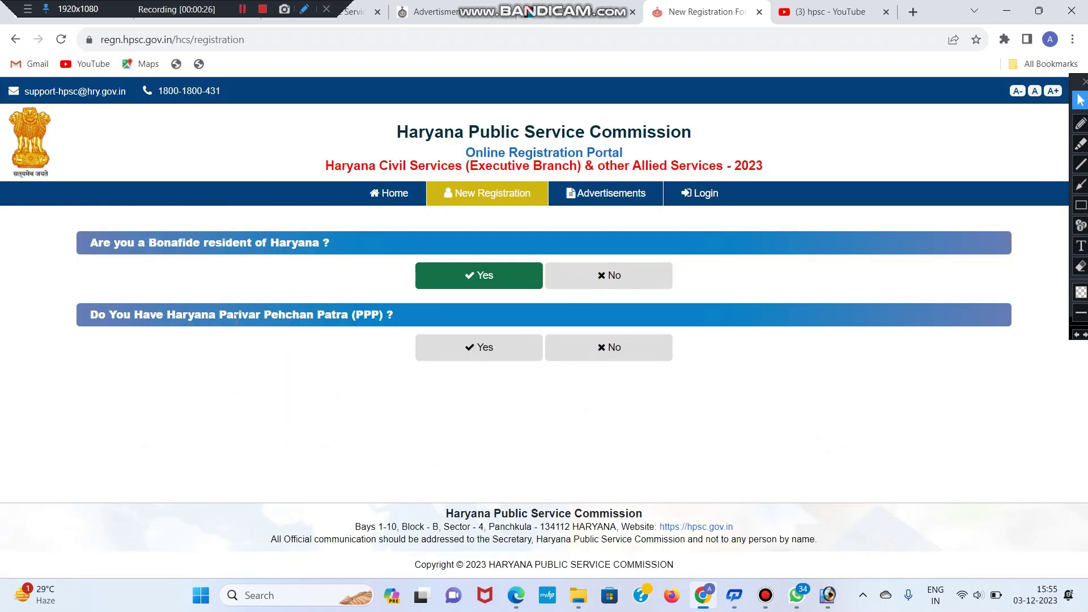
drag(220, 313, 399, 313)
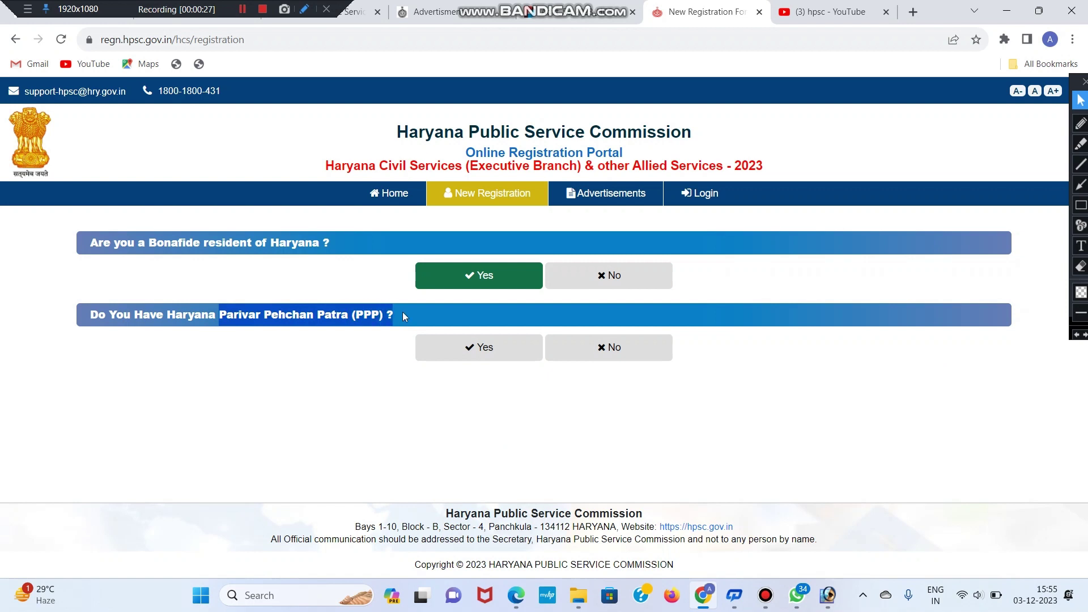
click(476, 350)
click(599, 421)
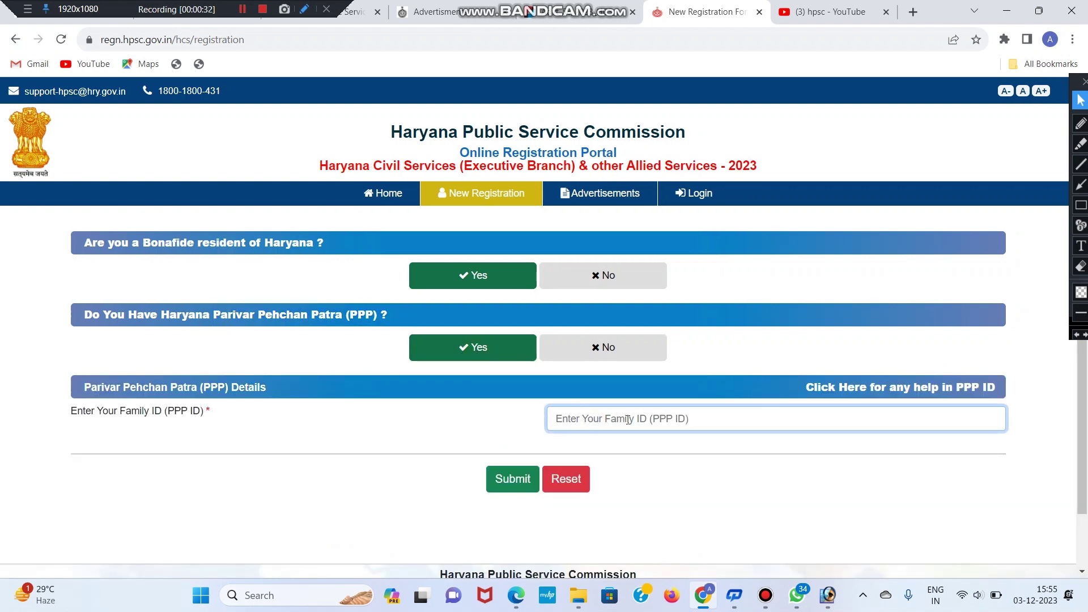
click(595, 350)
Step: Answer Yes to Aadhaar, fill in the Aadhaar number and name, and submit for authentication
drag(95, 387, 212, 387)
click(267, 387)
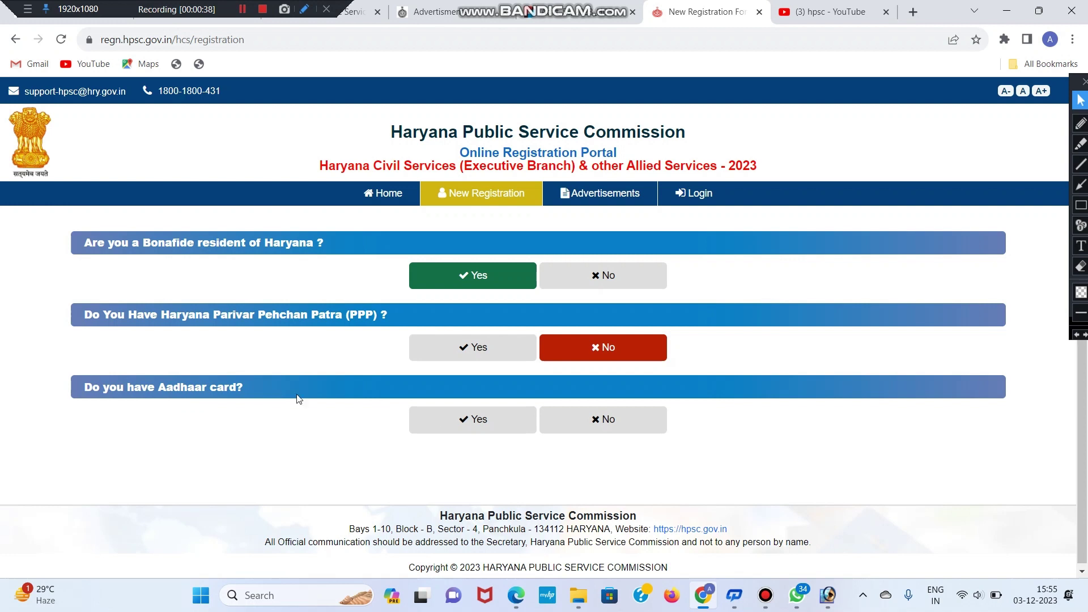
click(479, 421)
scroll(485, 430, down, 3)
click(599, 340)
drag(78, 368, 678, 384)
click(678, 384)
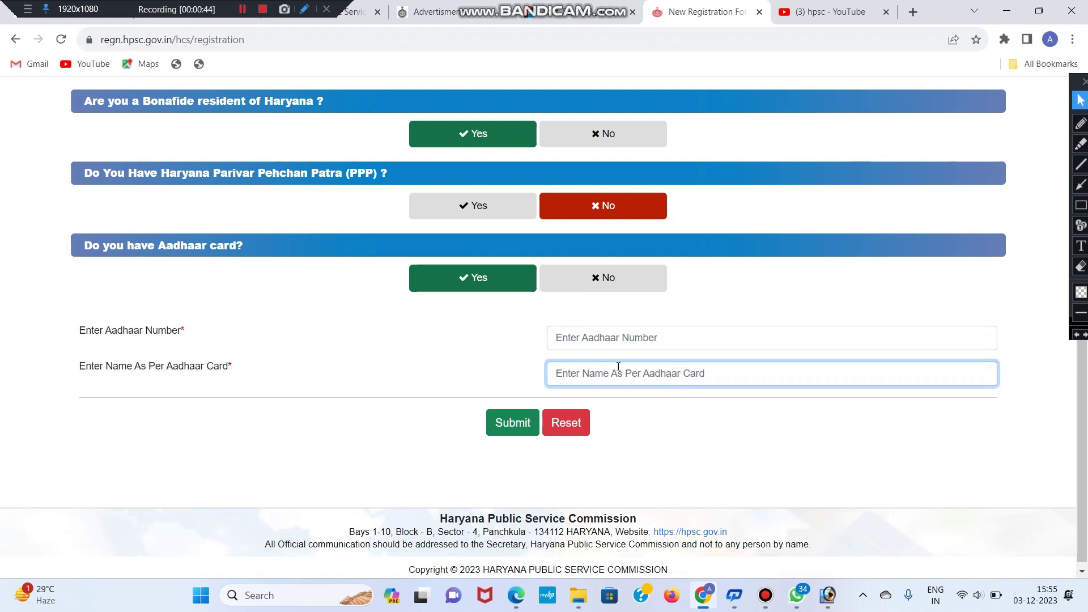
click(631, 373)
click(561, 341)
click(661, 371)
click(504, 432)
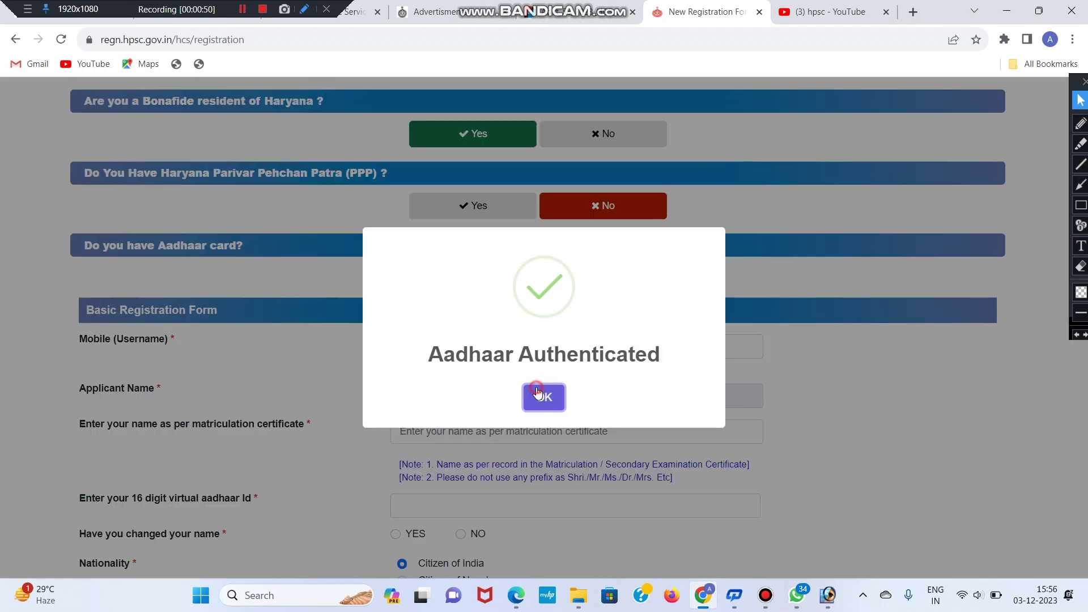
Step: Dismiss the Aadhaar Authenticated message and enter the mobile number used as username
drag(425, 352, 678, 357)
click(663, 352)
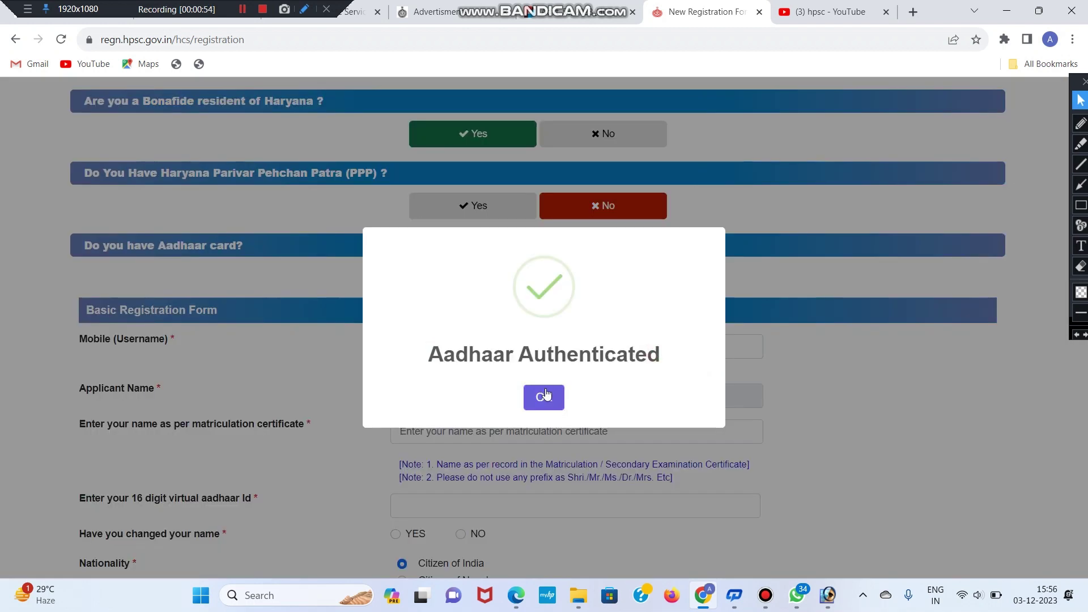
click(872, 271)
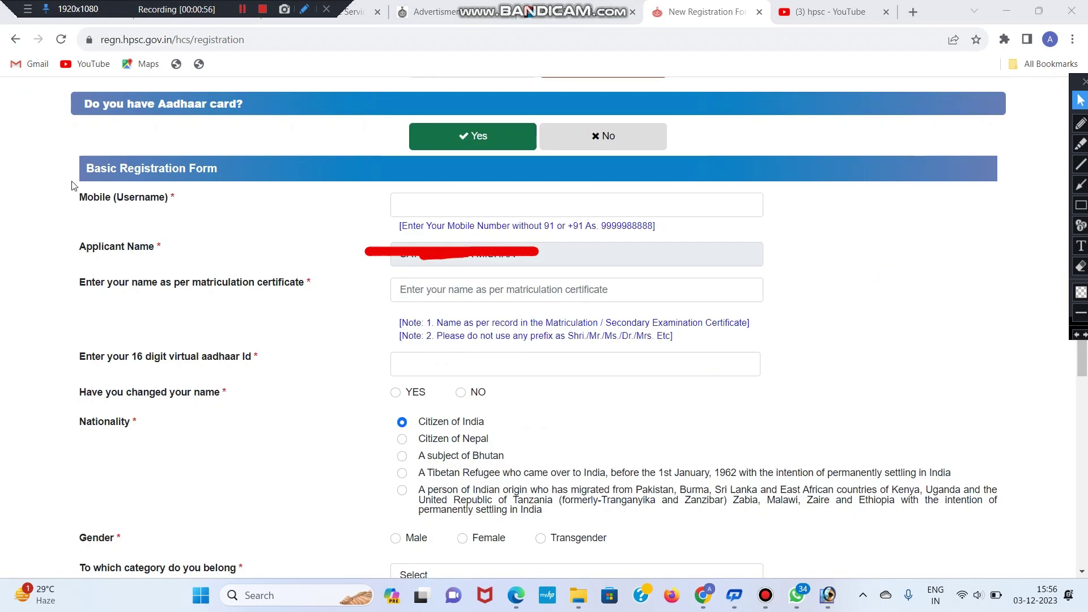
drag(76, 196, 167, 197)
click(255, 215)
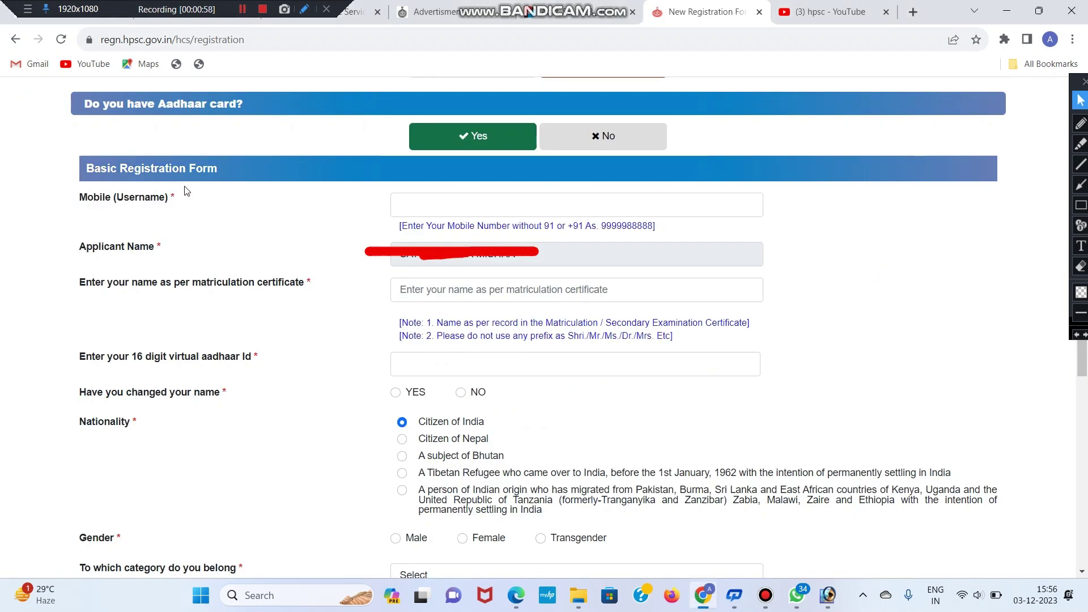
drag(73, 198, 173, 200)
click(201, 210)
click(453, 209)
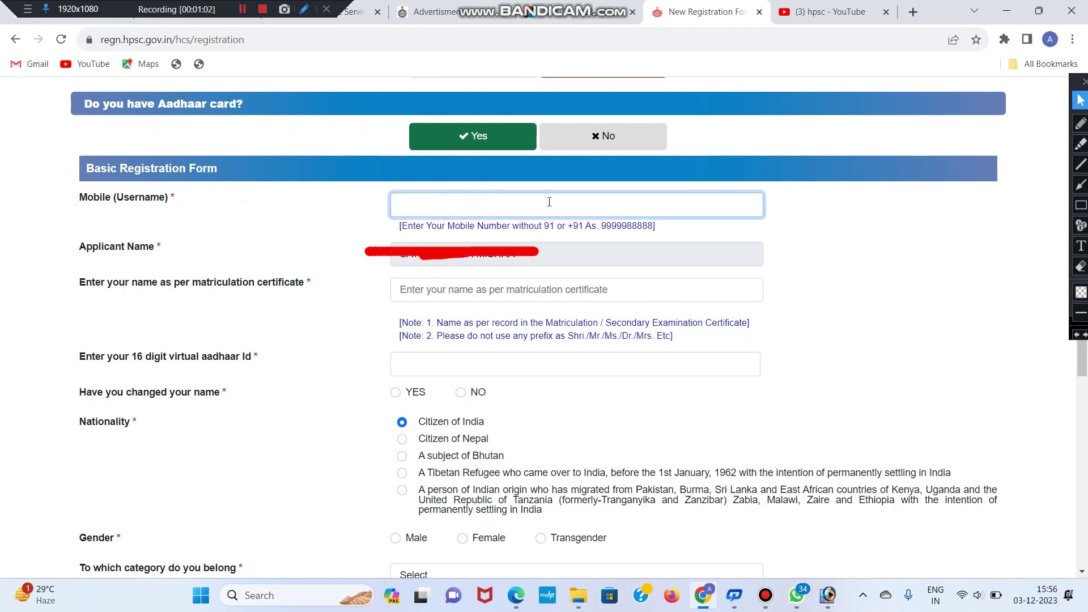
Step: Fill in the matriculation certificate name and virtual Aadhaar Id fields
drag(78, 280, 218, 297)
click(427, 292)
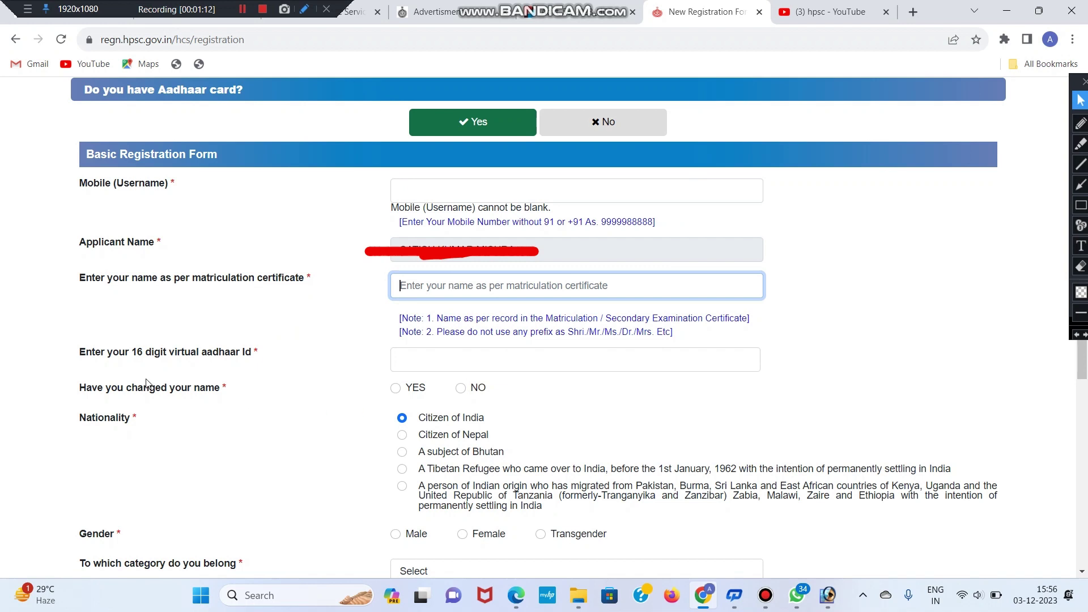
click(470, 369)
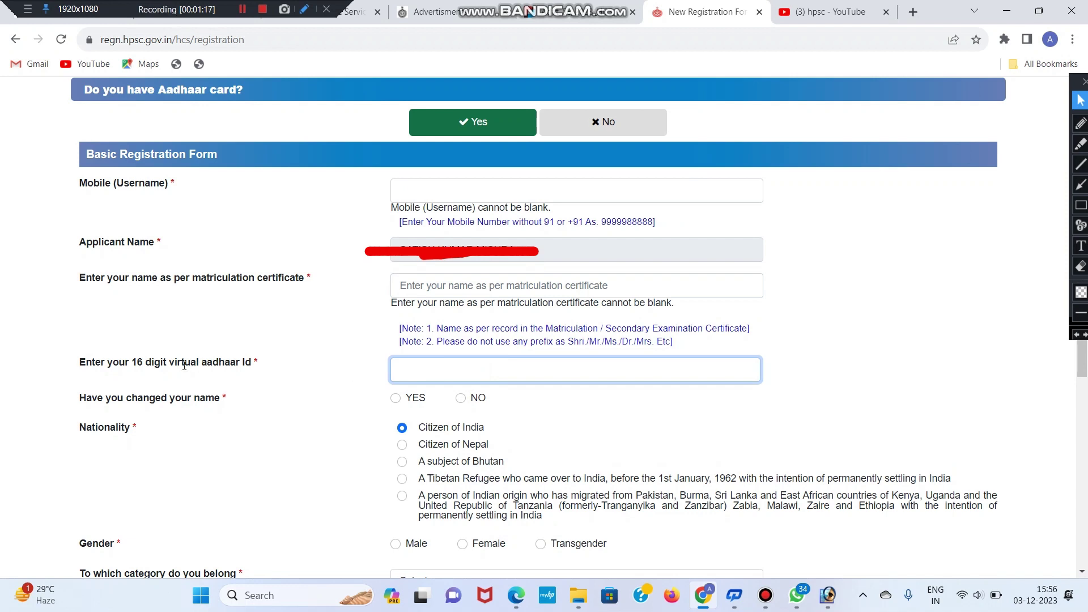
drag(131, 365, 249, 367)
click(253, 374)
click(441, 366)
Step: Answer No to 'Have you changed your name'
mouse_move(79, 403)
mouse_down()
mouse_move(205, 399)
mouse_move(79, 401)
mouse_up()
click(181, 404)
click(80, 401)
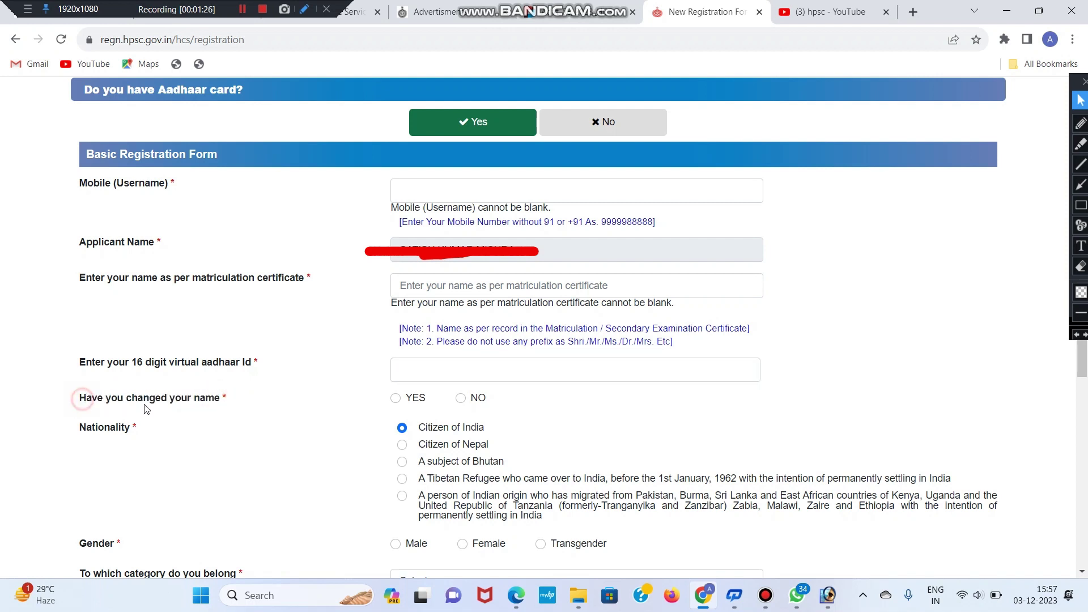
click(462, 400)
Step: Set gender to Male and category to General / Un-reserved
scroll(761, 199, down, 5)
drag(51, 149, 191, 150)
click(234, 156)
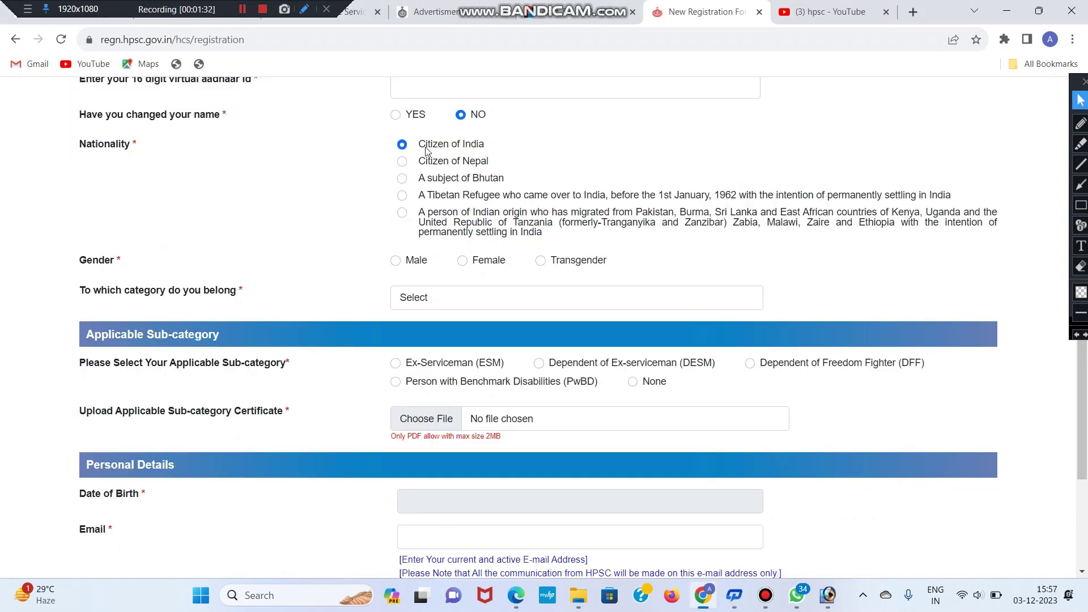
drag(80, 266, 304, 271)
click(304, 271)
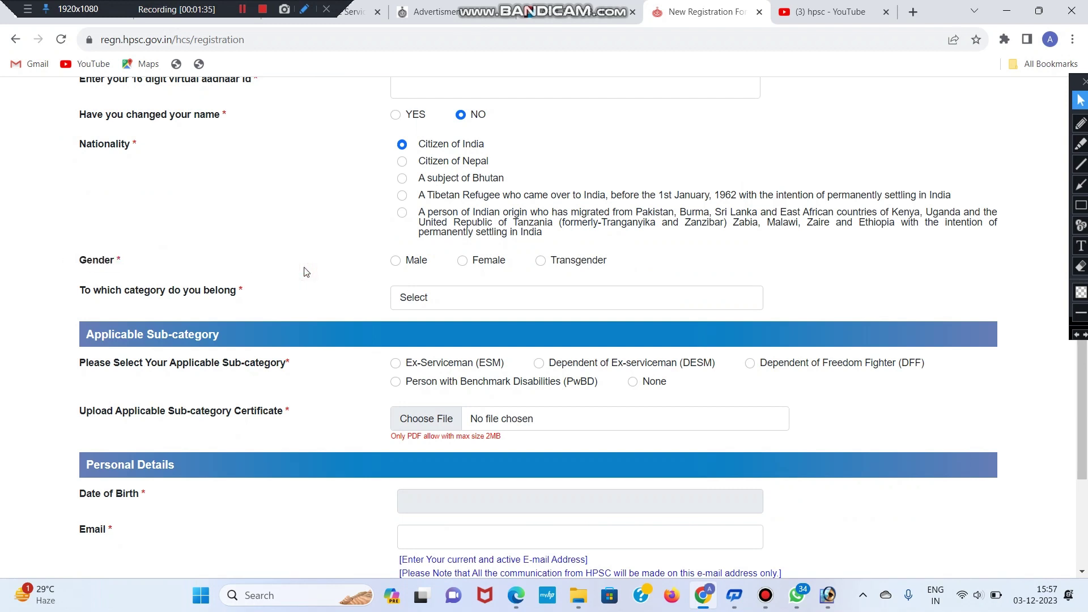
click(395, 262)
drag(84, 291, 220, 292)
click(238, 298)
click(447, 297)
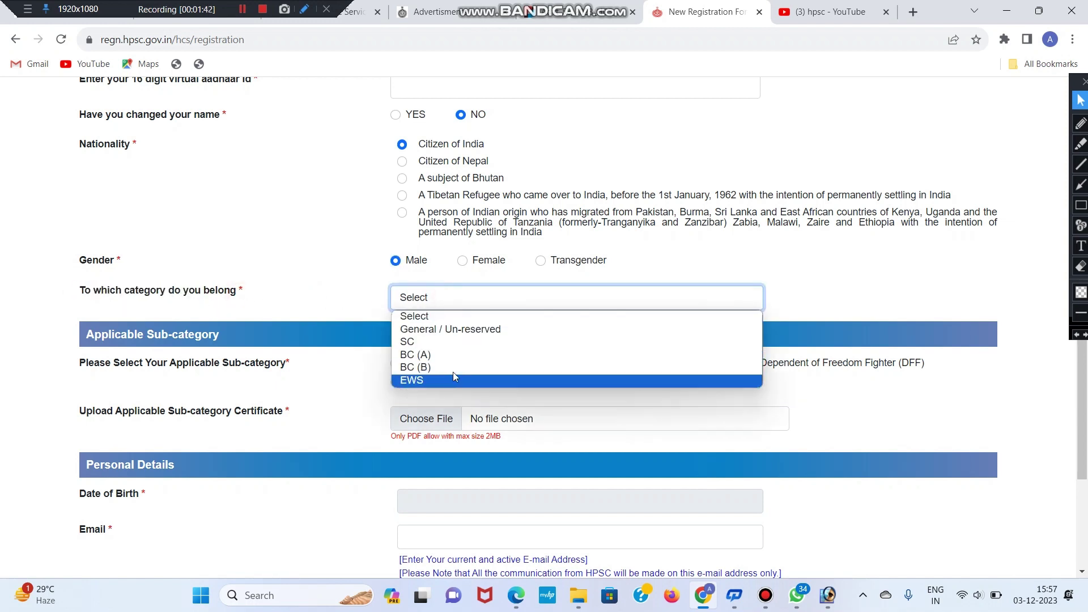
click(354, 295)
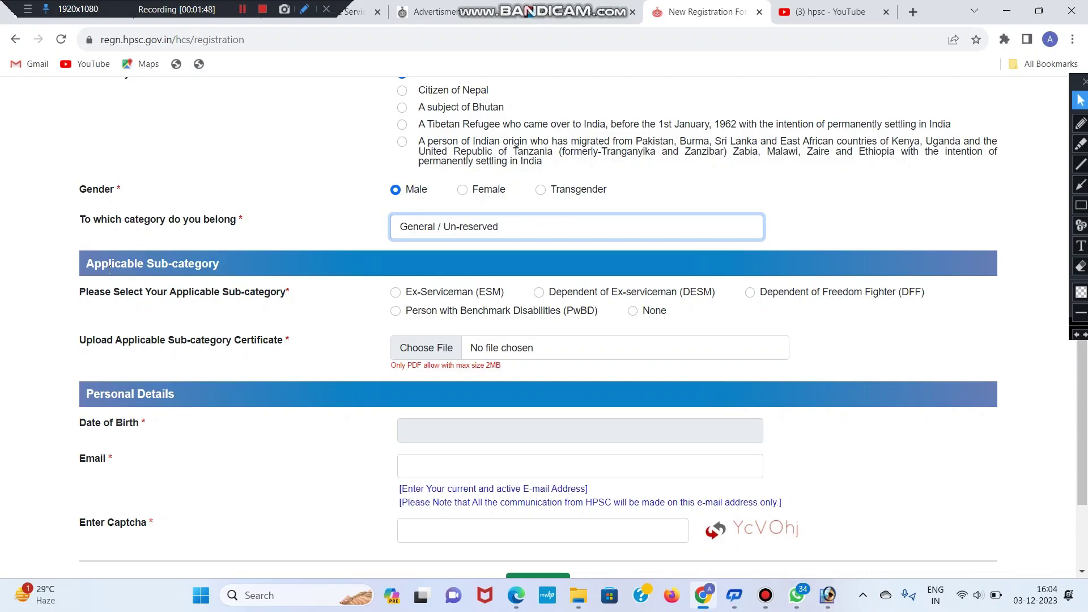
click(195, 265)
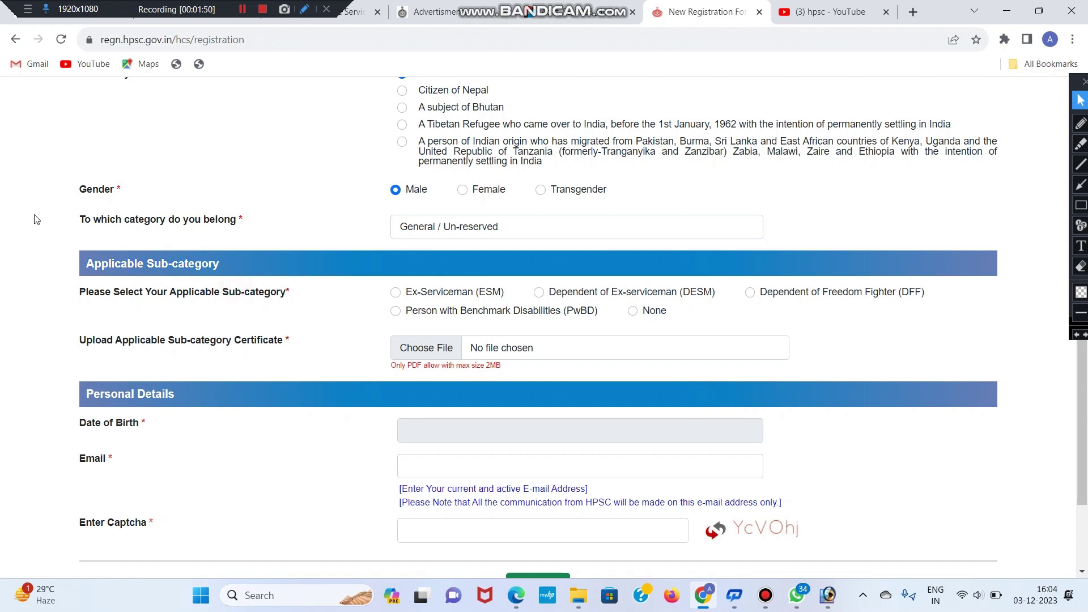
Step: Choose None as the sub-category, then fill in date of birth, email and captcha
triple_click(228, 294)
click(327, 291)
click(633, 312)
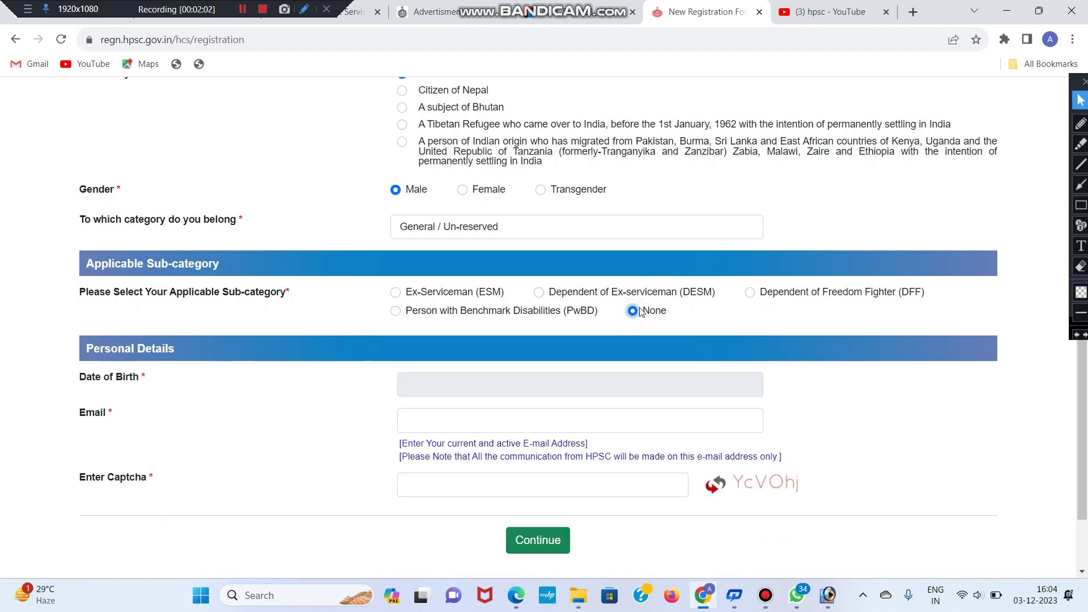
scroll(644, 309, down, 3)
click(484, 266)
click(250, 275)
click(546, 304)
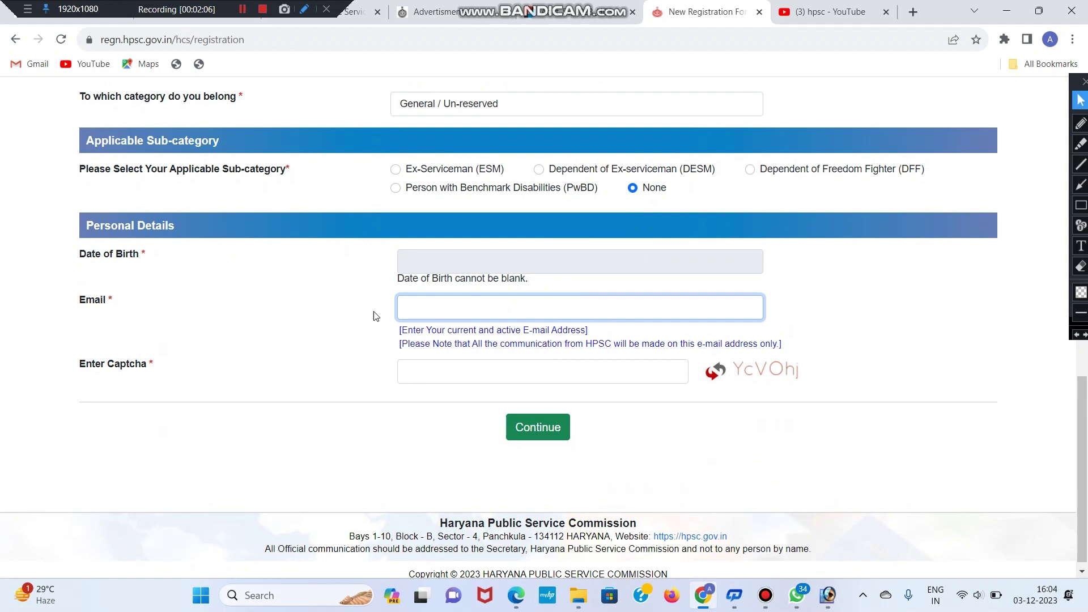
double_click(144, 370)
click(479, 380)
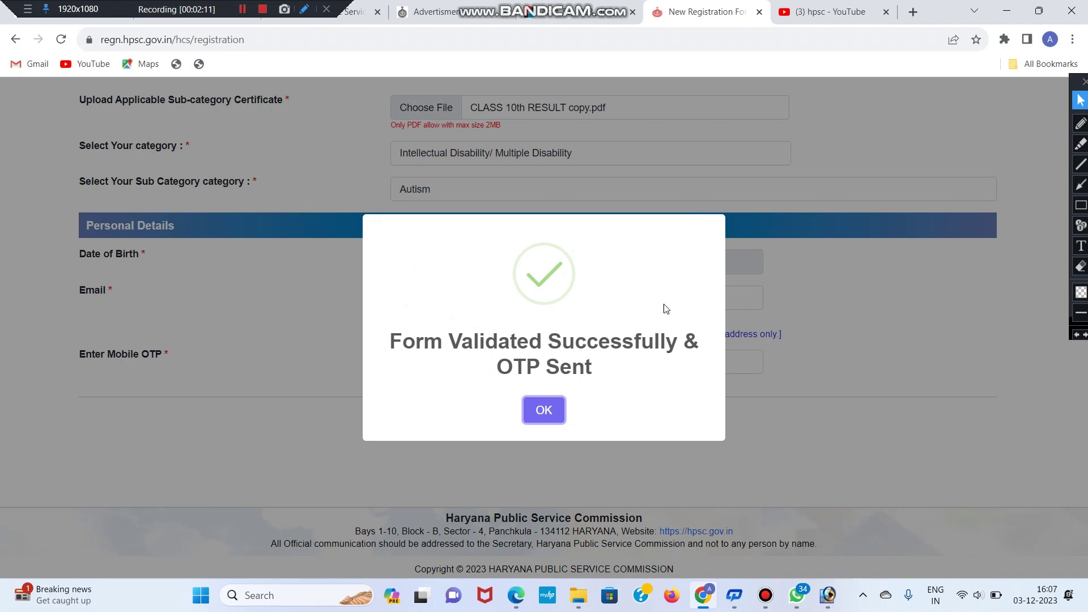
Step: Dismiss the registration popups and log in with the registered mobile number and captcha
click(544, 411)
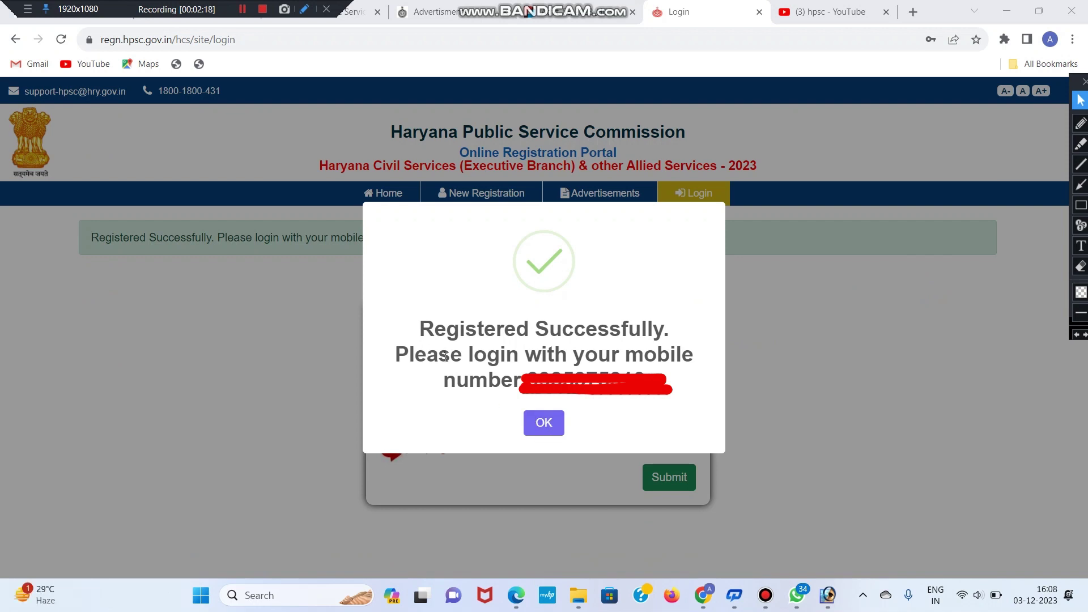
click(545, 424)
click(422, 367)
click(424, 411)
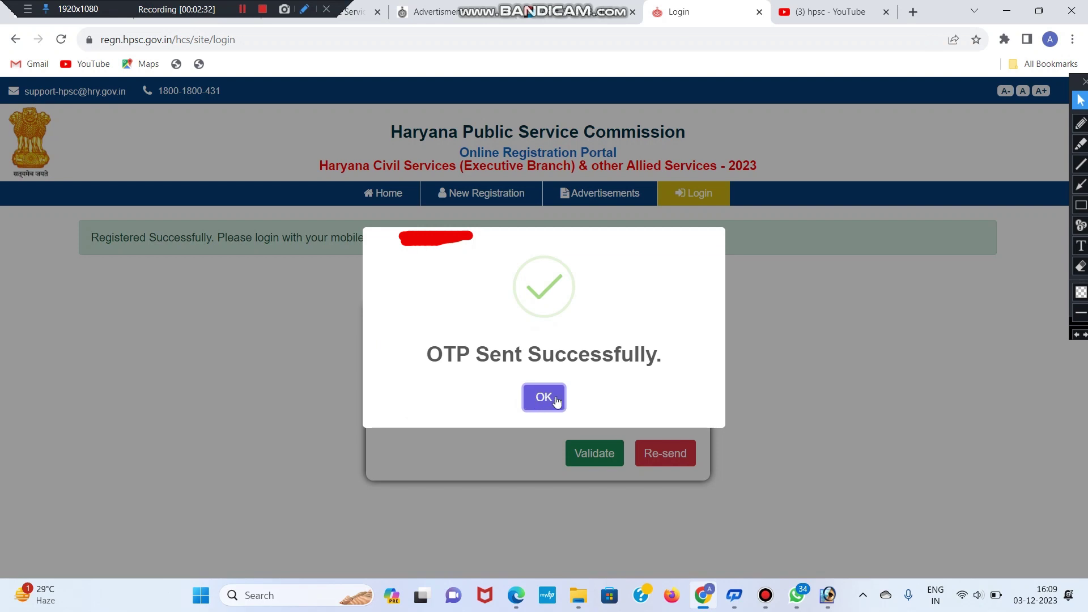
click(544, 397)
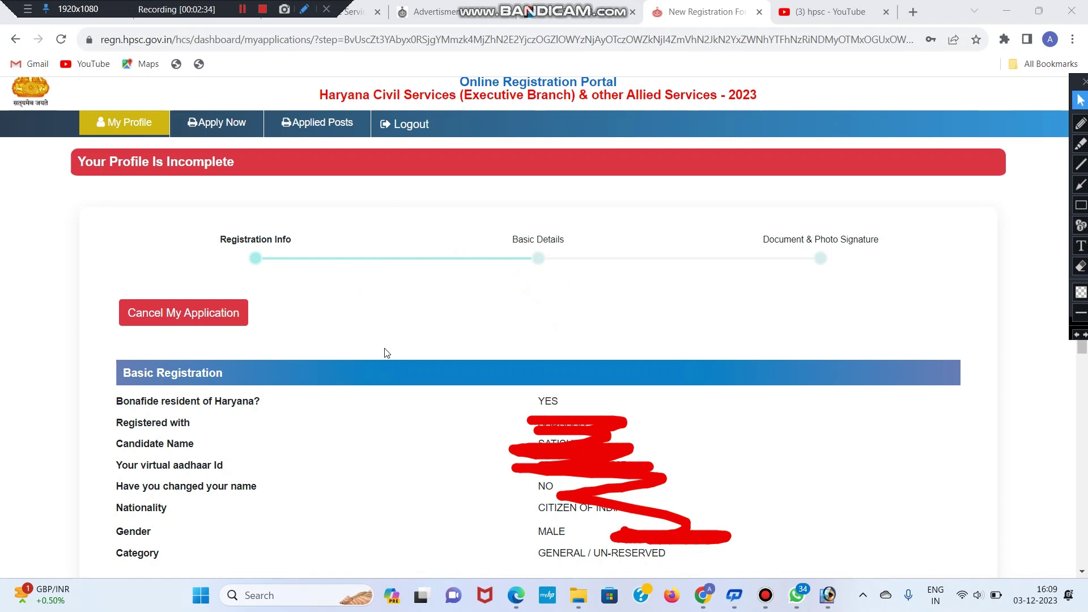
Step: Scroll past the Registration Info summary and continue to Basic Details
click(80, 161)
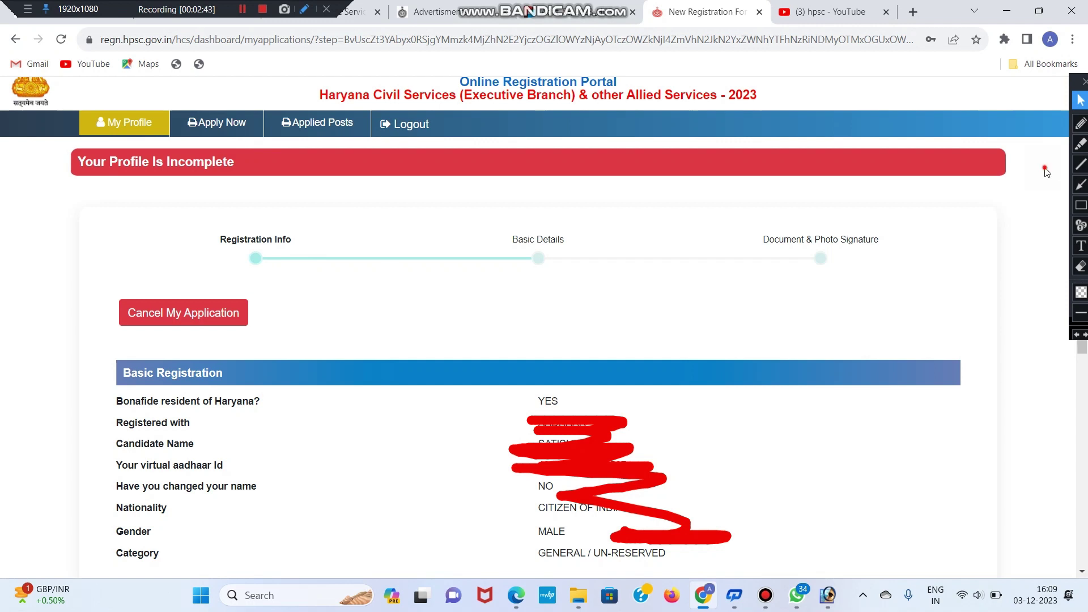
scroll(1044, 170, down, 8)
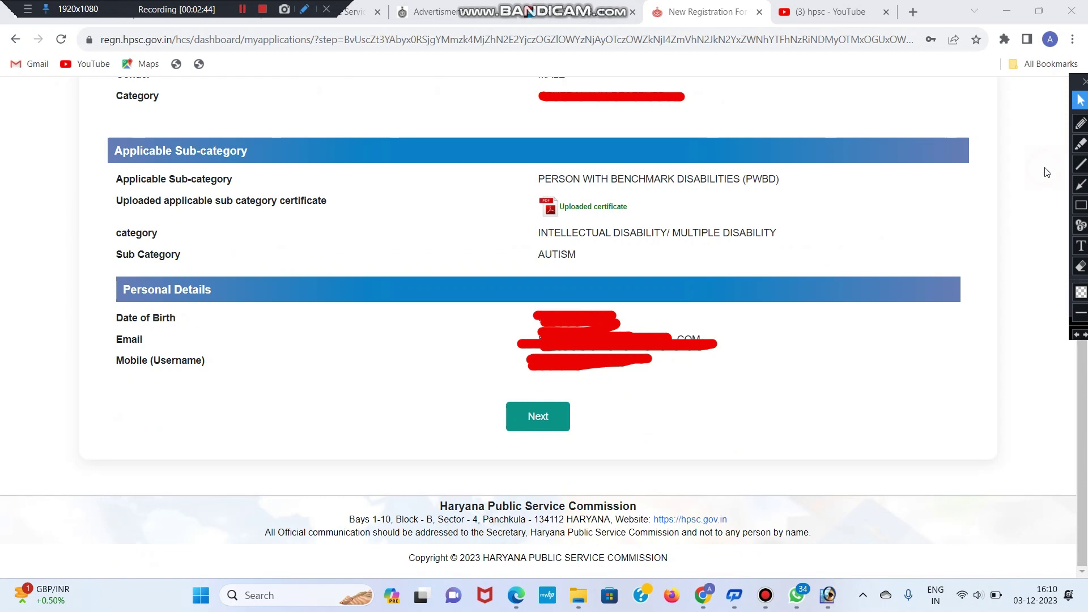
click(549, 416)
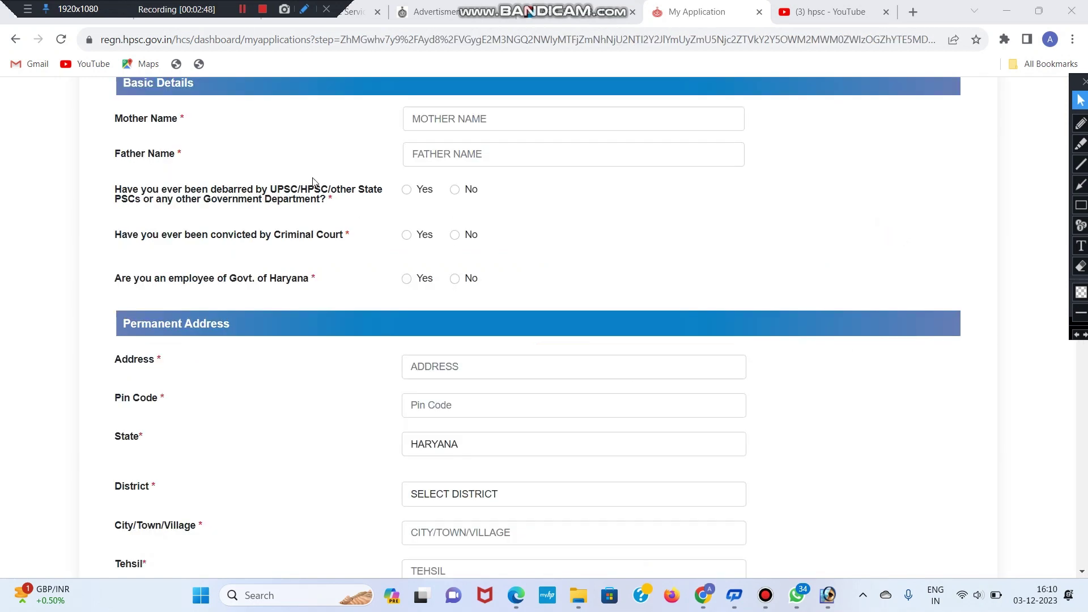
Step: Review the Mother Name, Father Name and debarment question on Basic Details
double_click(116, 118)
click(493, 116)
drag(90, 153, 376, 150)
click(493, 156)
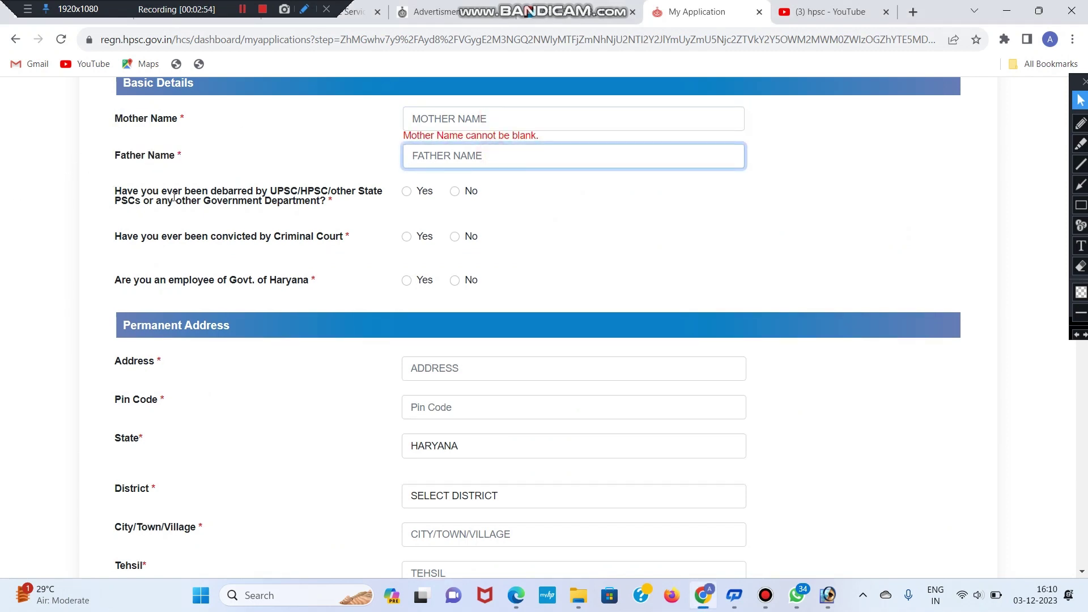
drag(306, 190, 260, 197)
click(260, 197)
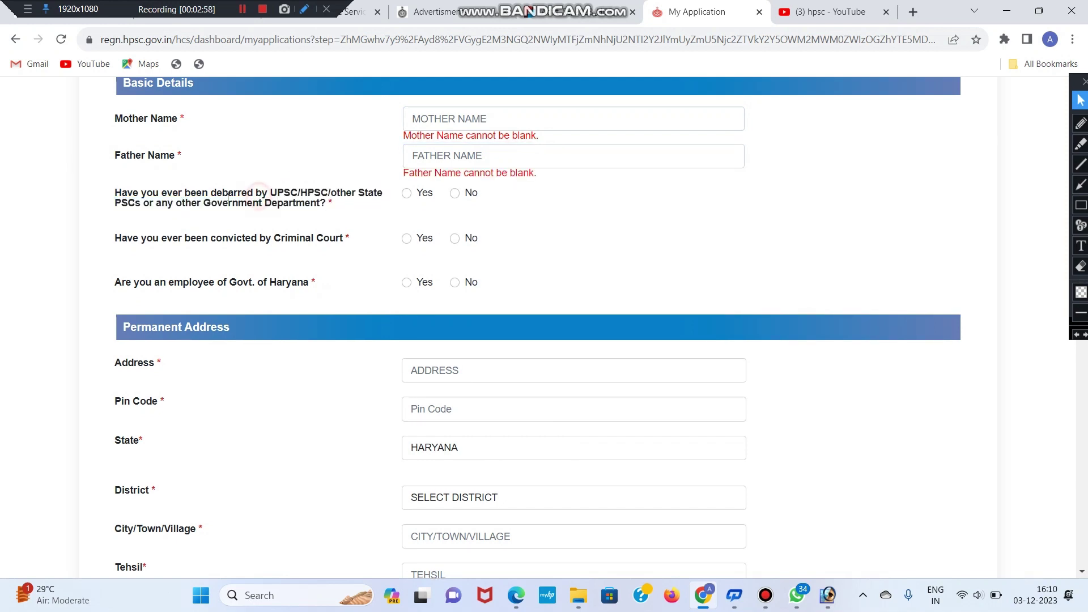
drag(112, 188, 318, 205)
click(326, 209)
Step: Mark No for debarment, criminal conviction and Haryana government employee
click(455, 193)
scroll(447, 199, down, 1)
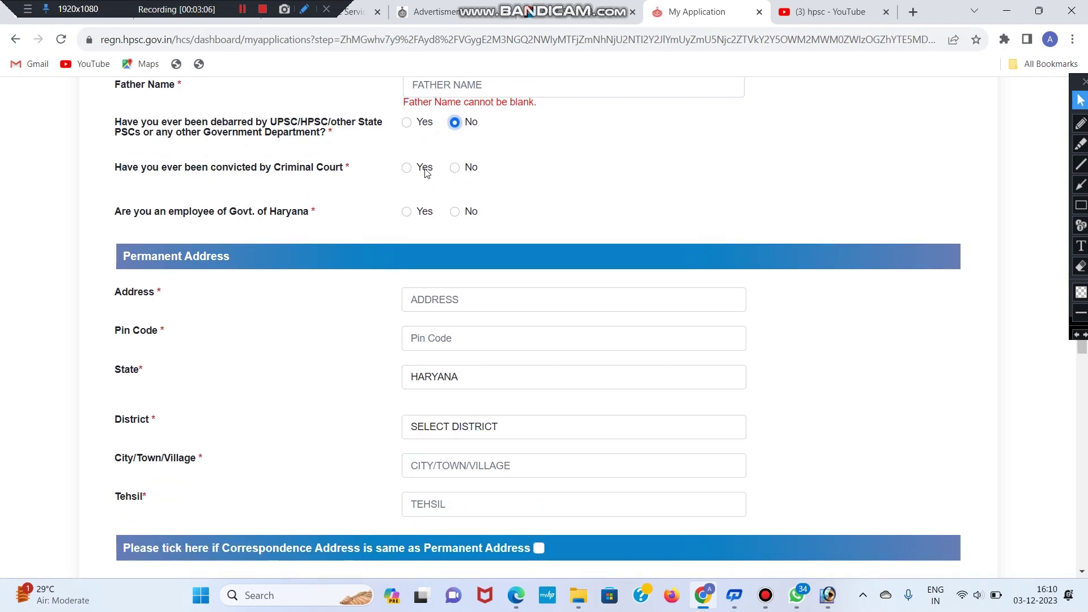
click(455, 168)
click(456, 214)
scroll(454, 222, down, 1)
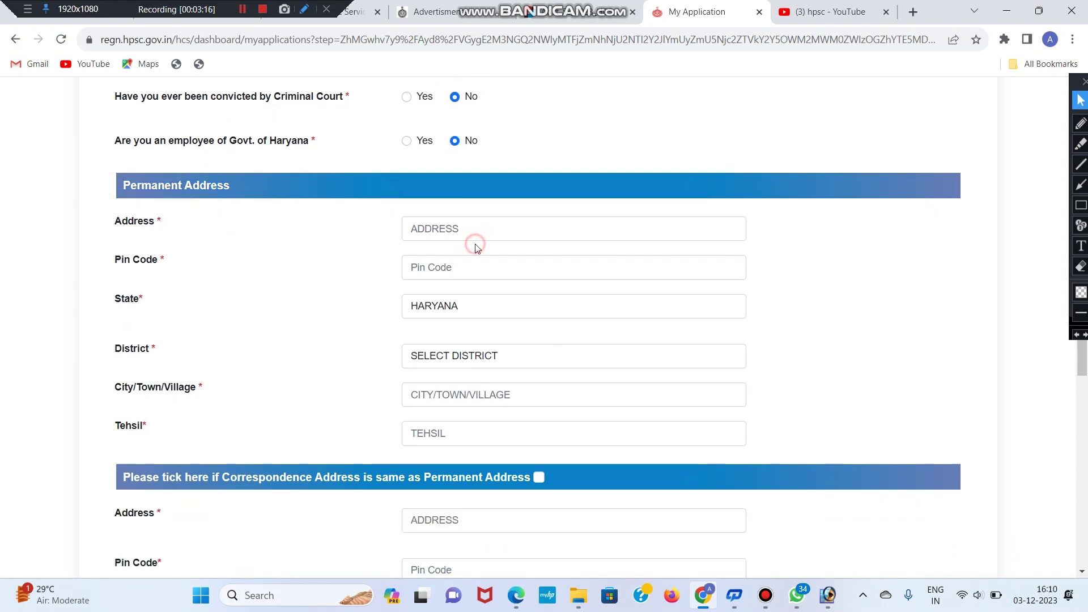
click(462, 235)
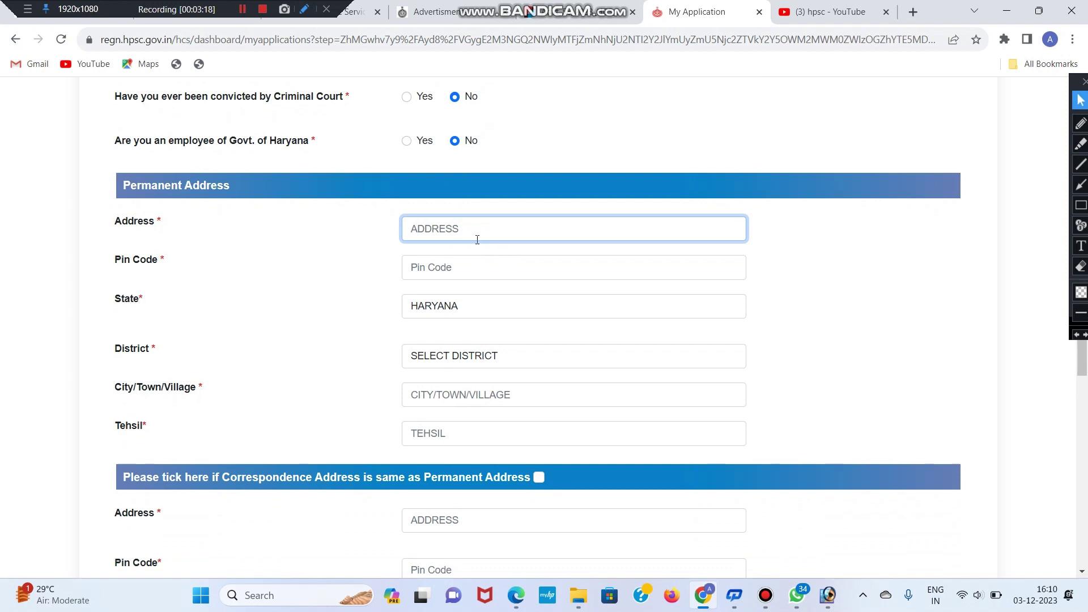
click(463, 269)
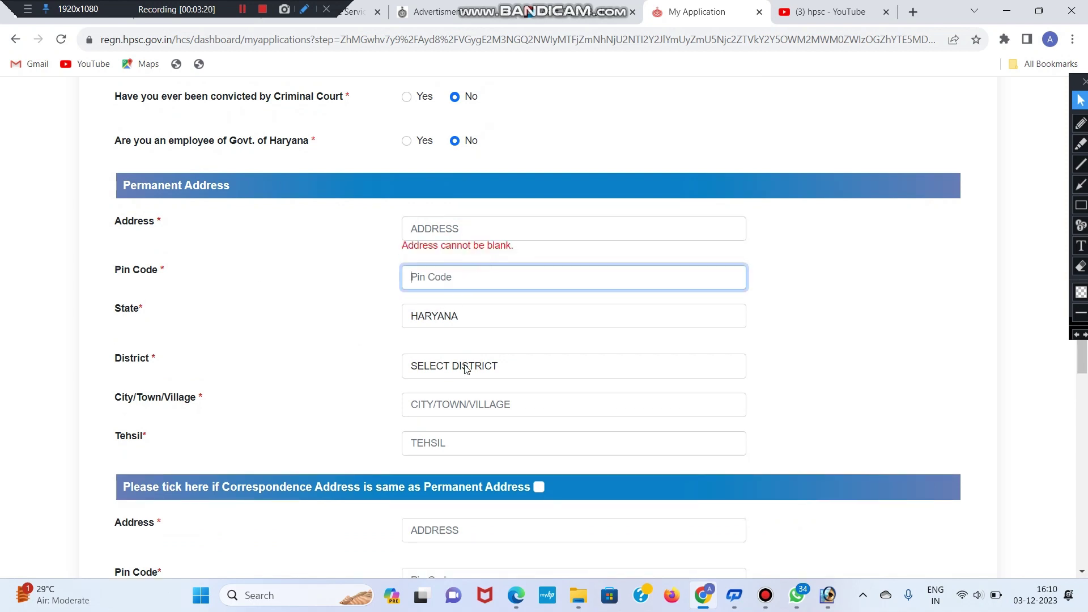
click(501, 415)
scroll(502, 408, down, 1)
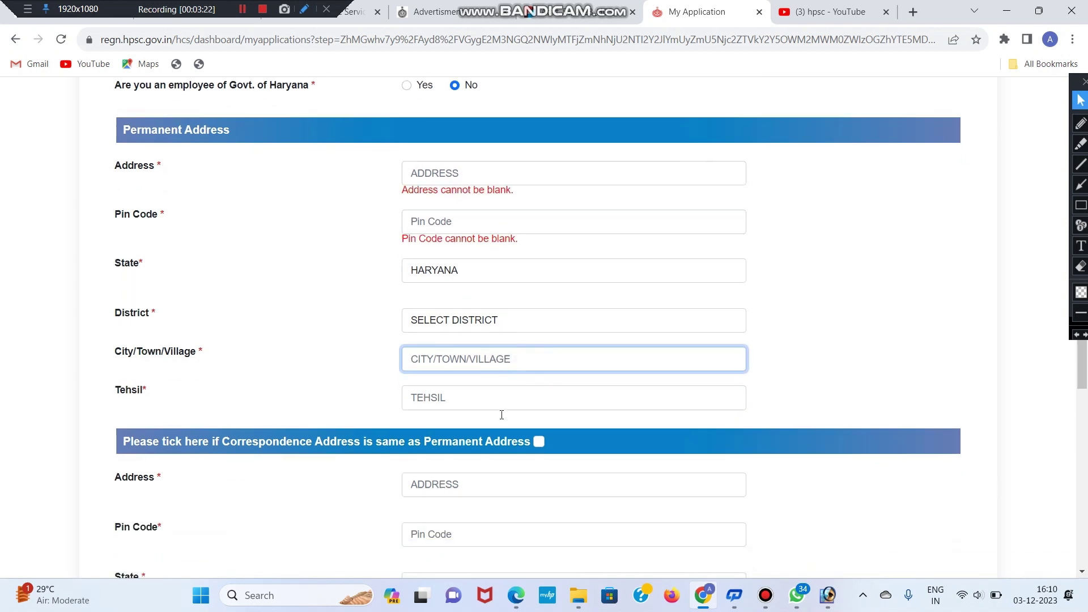
click(495, 388)
scroll(488, 388, down, 2)
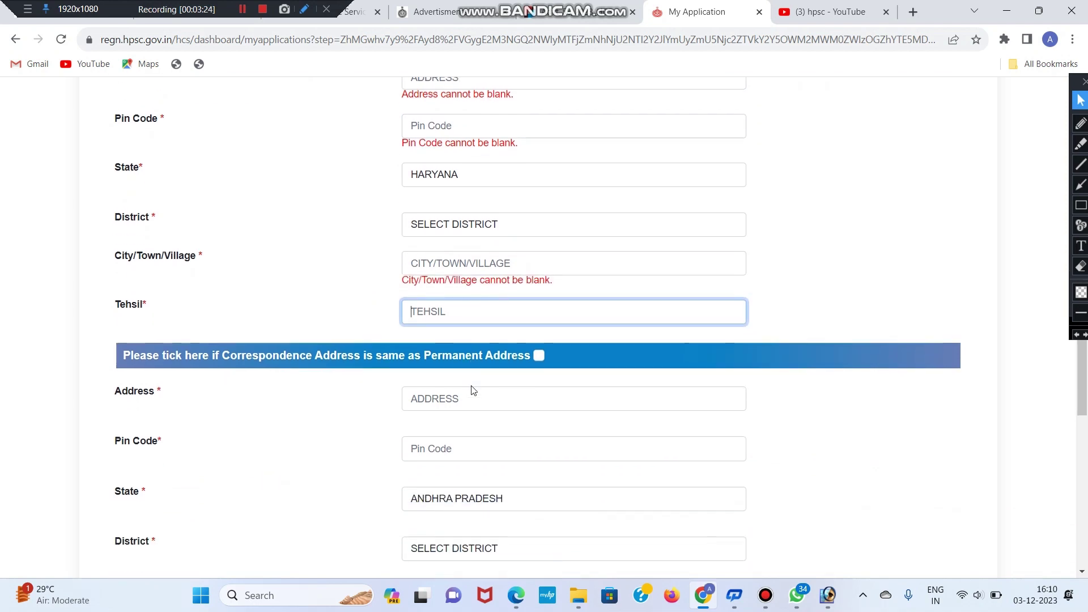
drag(224, 294, 348, 299)
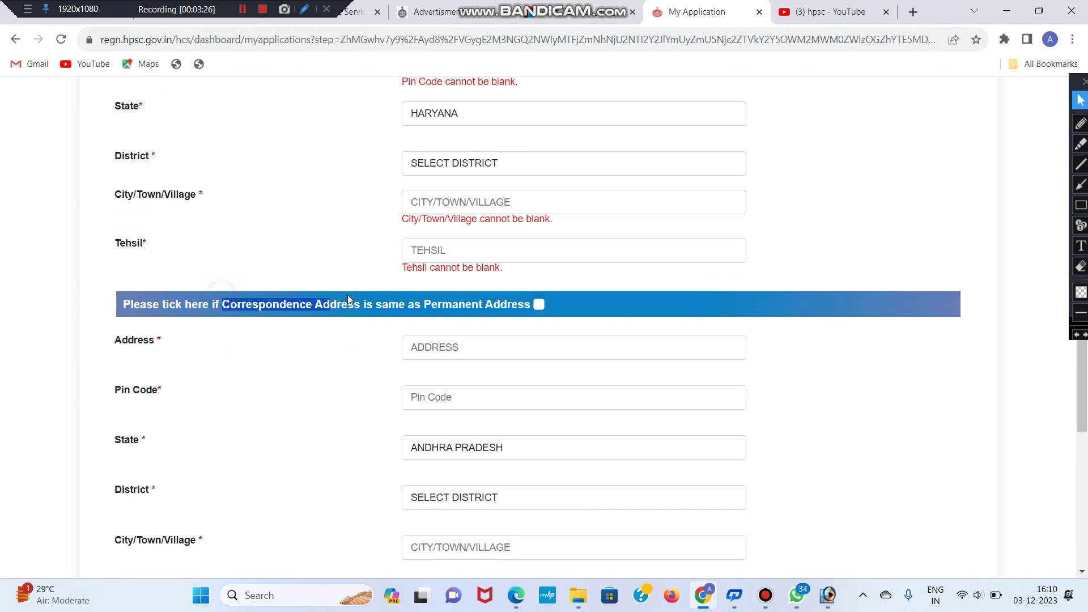
click(401, 315)
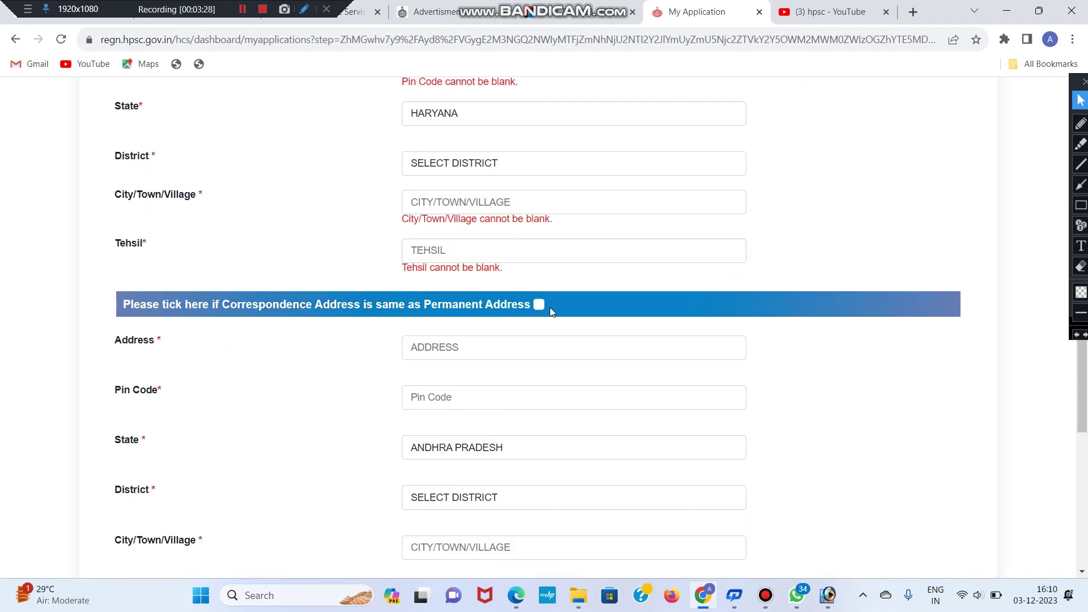
scroll(450, 321, up, 1)
scroll(452, 325, down, 2)
drag(220, 307, 354, 308)
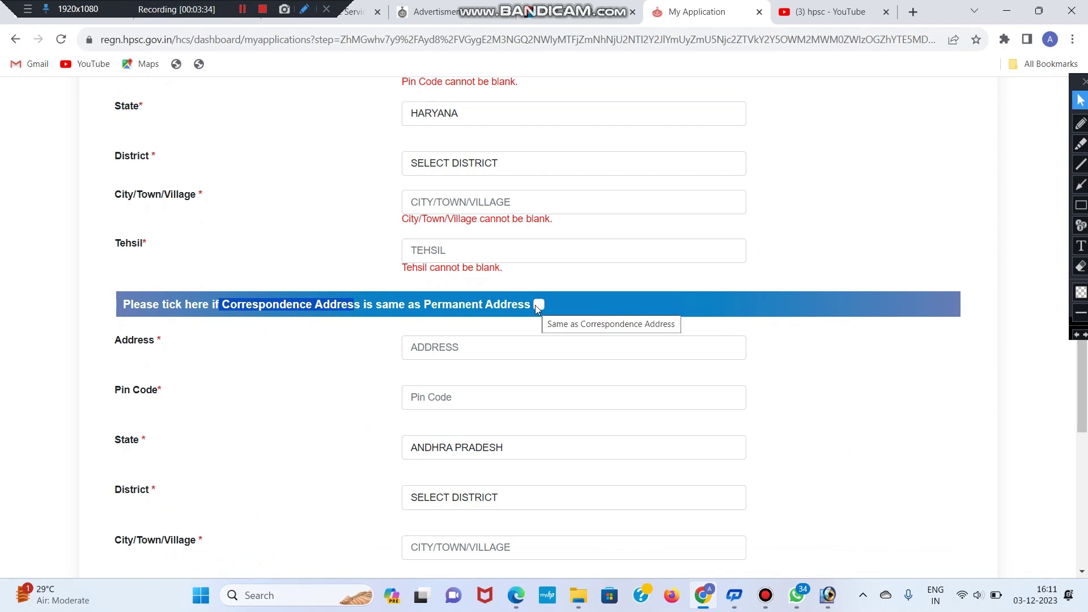
scroll(548, 368, down, 1)
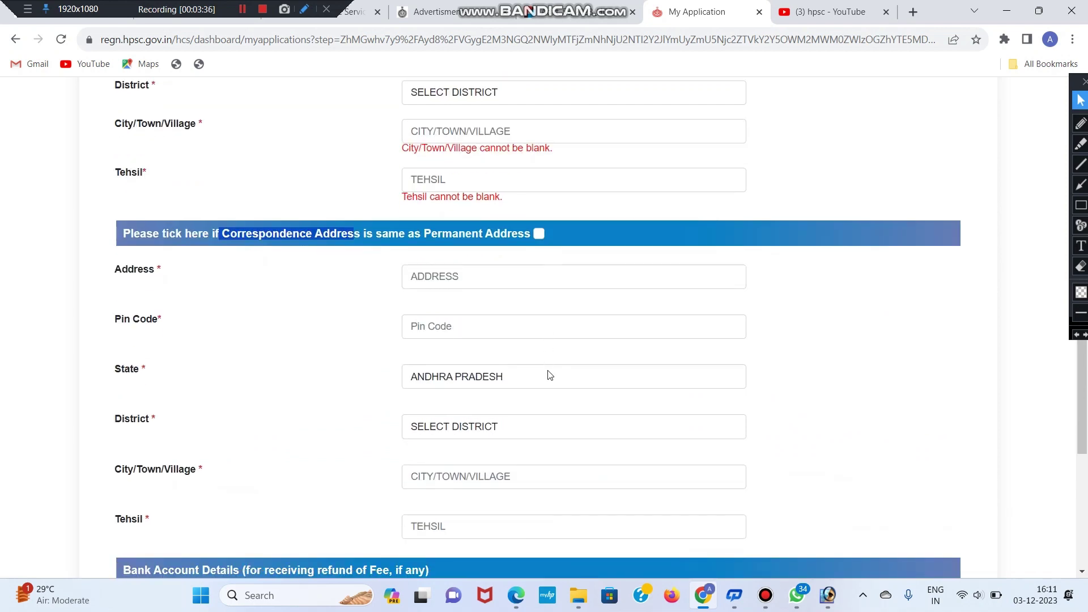
scroll(396, 392, down, 4)
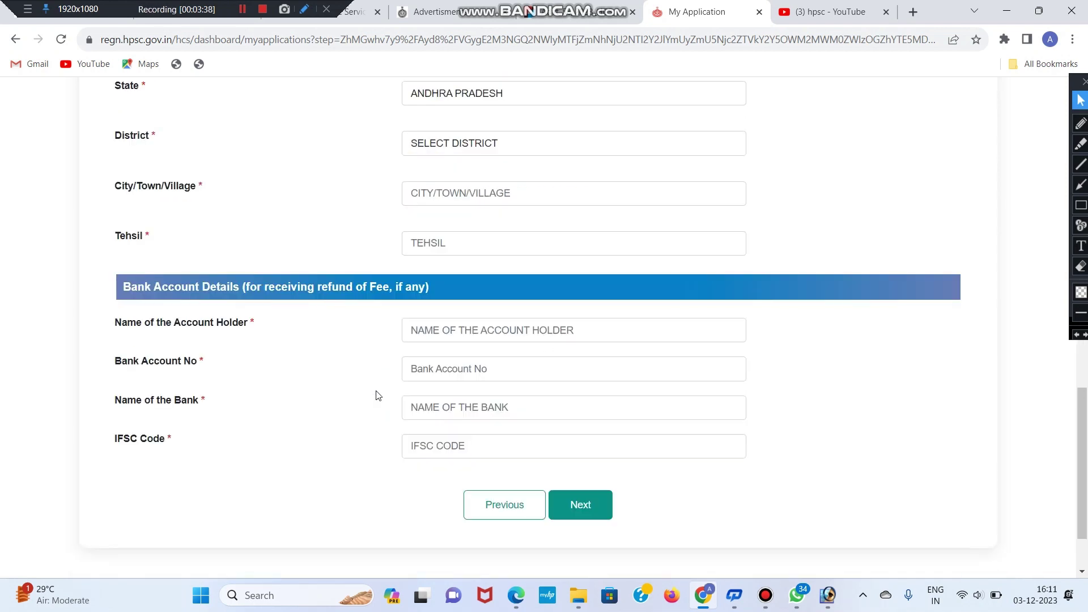
Step: Go through the account holder name, account number, bank name and IFSC Code fields
drag(124, 286, 239, 287)
click(241, 284)
triple_click(195, 322)
click(261, 329)
click(486, 332)
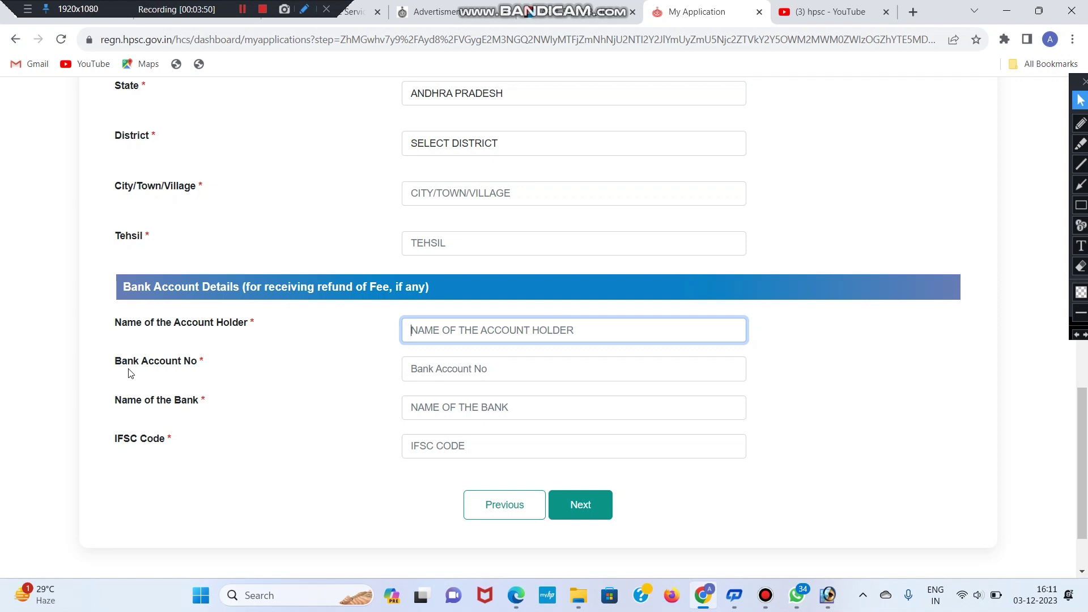
drag(117, 362, 216, 366)
click(335, 362)
click(450, 374)
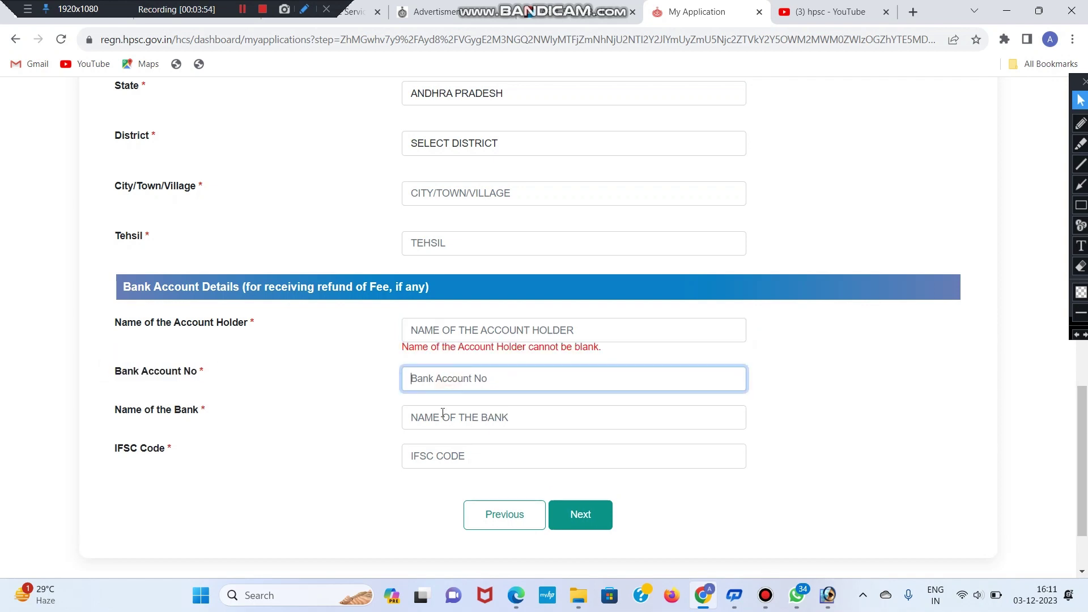
click(535, 417)
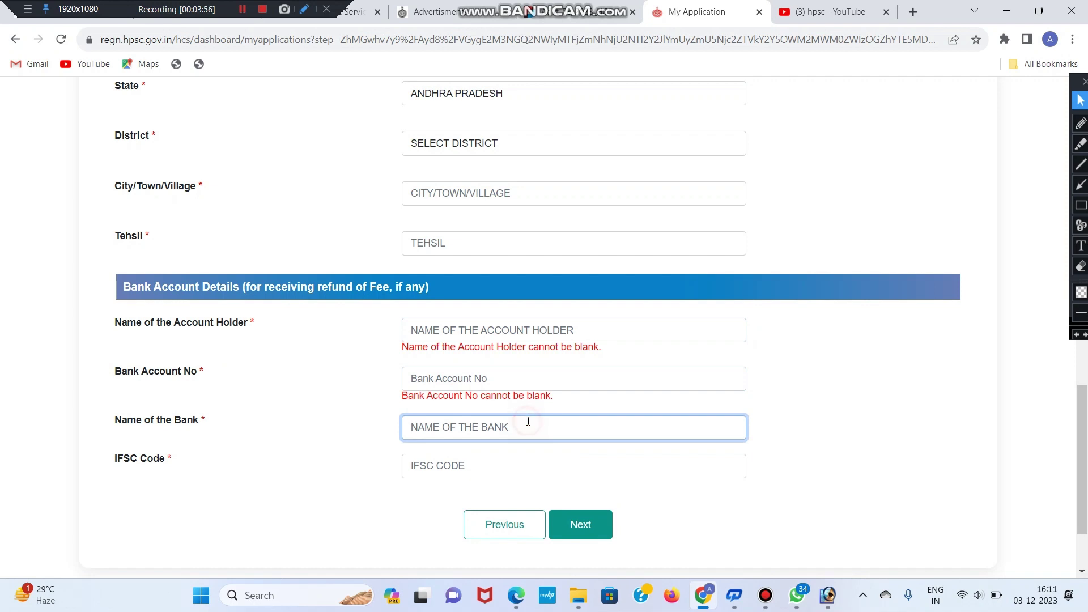
scroll(464, 419, down, 2)
click(480, 357)
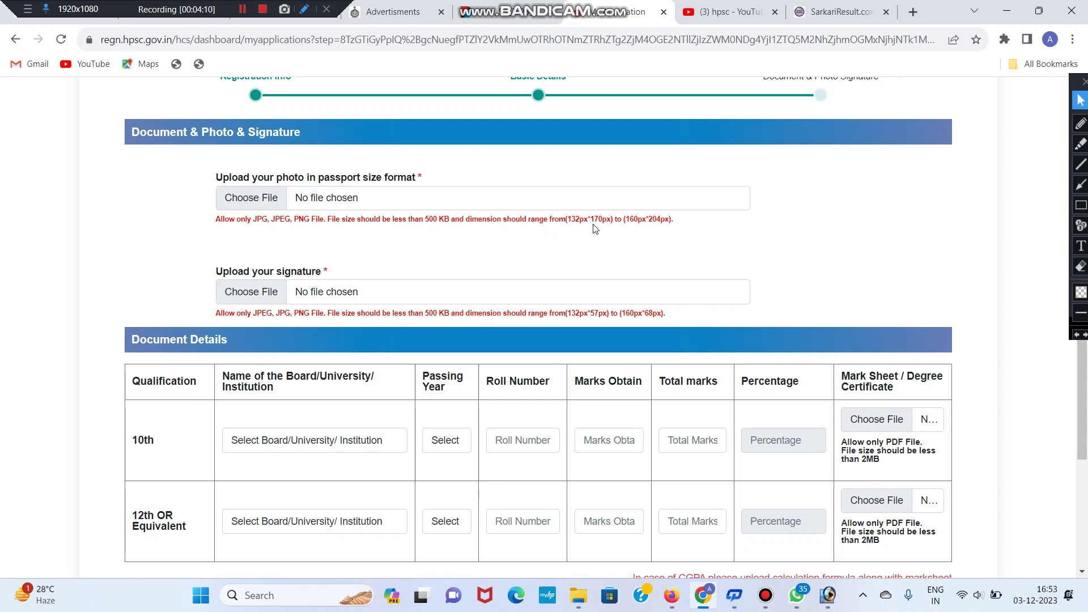
Step: Review the photo size requirements and the 10th and 12th Document Details rows
drag(606, 223, 571, 224)
click(572, 230)
scroll(433, 253, down, 1)
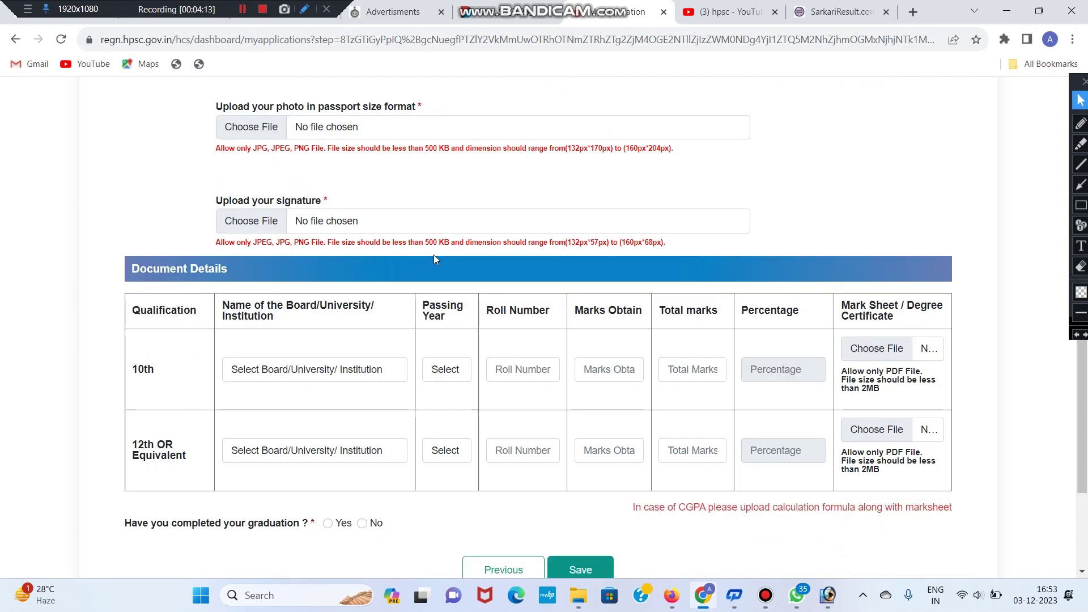
drag(327, 242, 776, 240)
click(776, 240)
scroll(286, 179, down, 1)
drag(133, 303, 168, 311)
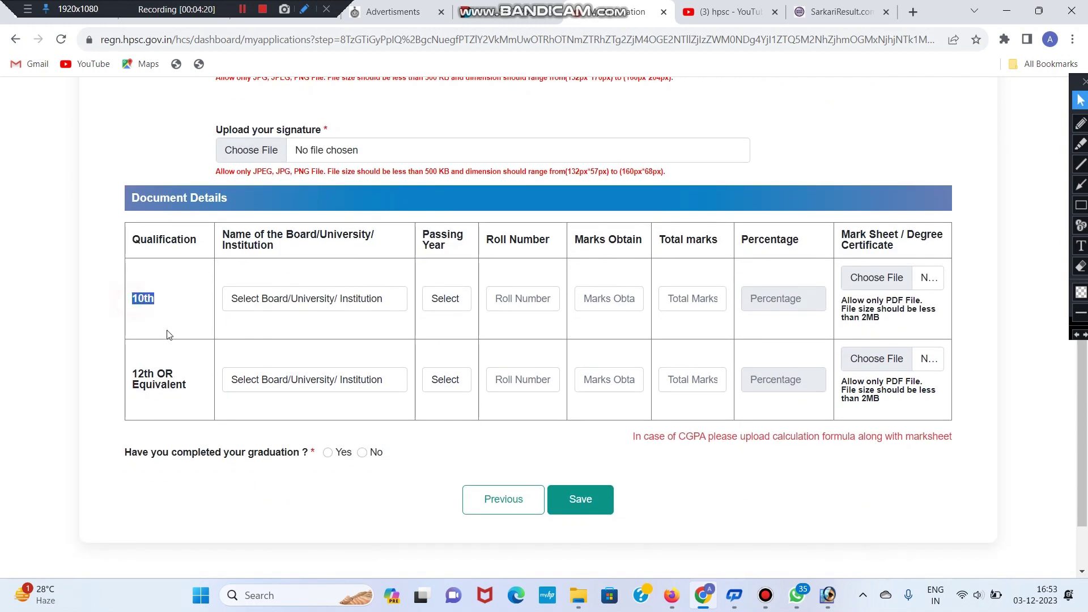
drag(132, 372, 184, 398)
click(193, 390)
Step: Set the 10th row to the Uttar Pradesh board, passing year 2018, and enter the roll number
click(251, 298)
click(177, 290)
click(261, 300)
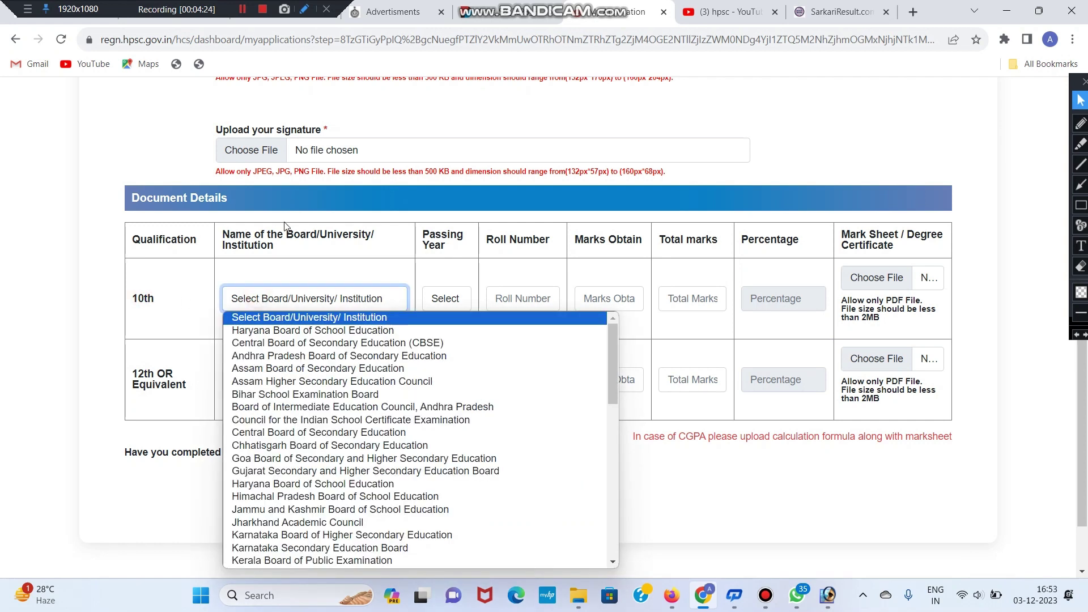
key(u)
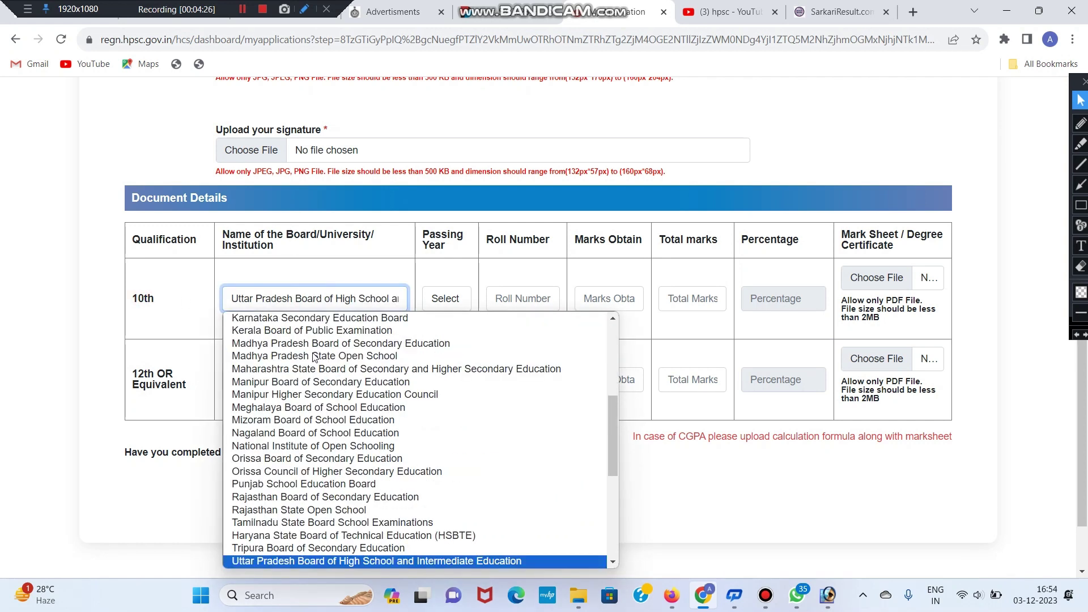
key(Return)
click(458, 299)
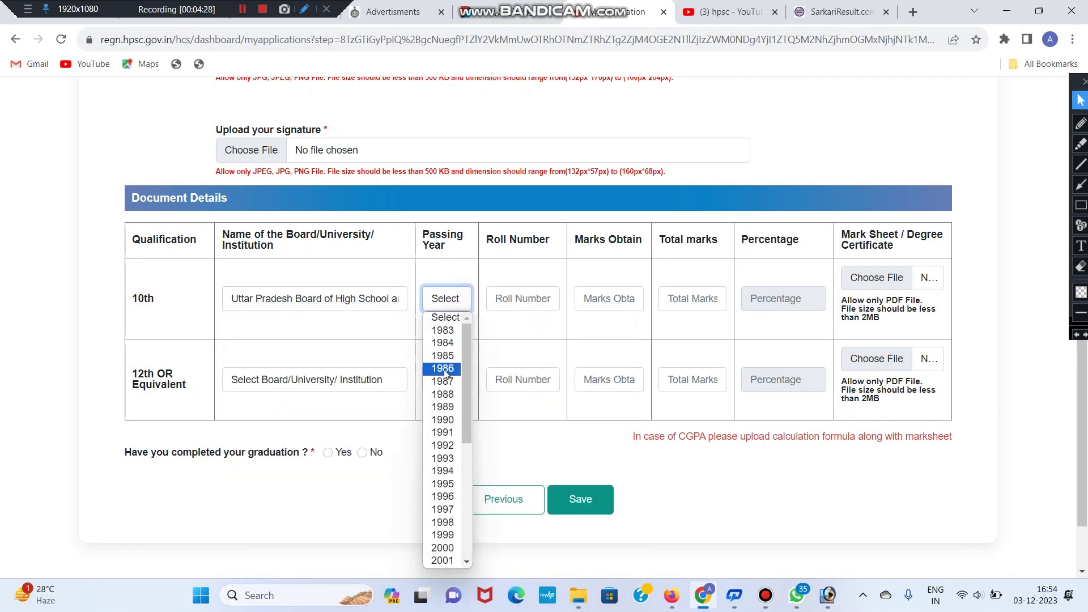
text(2018)
key(Return)
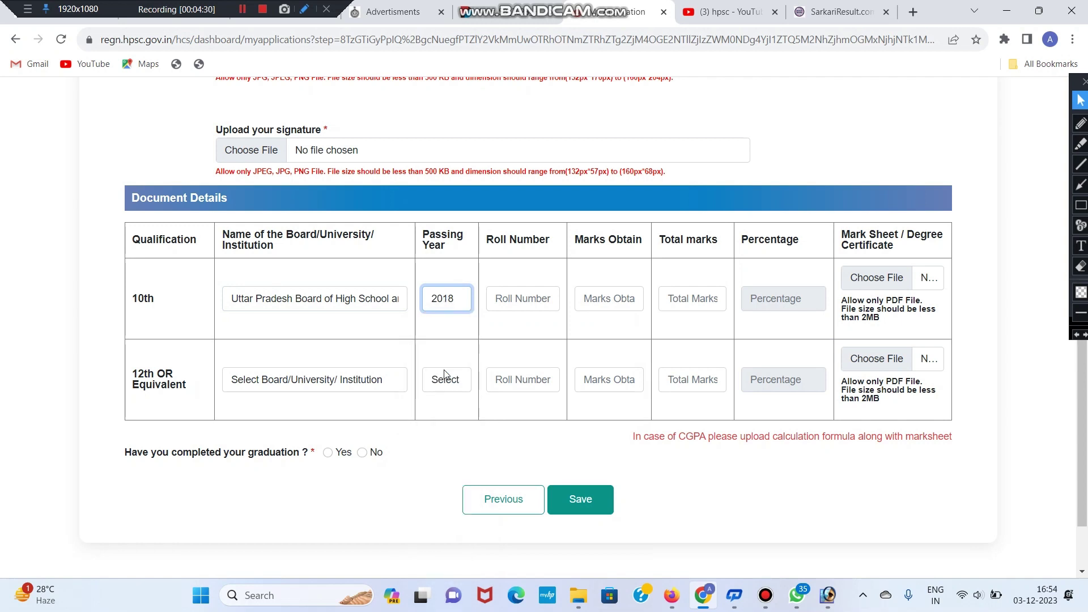
click(516, 299)
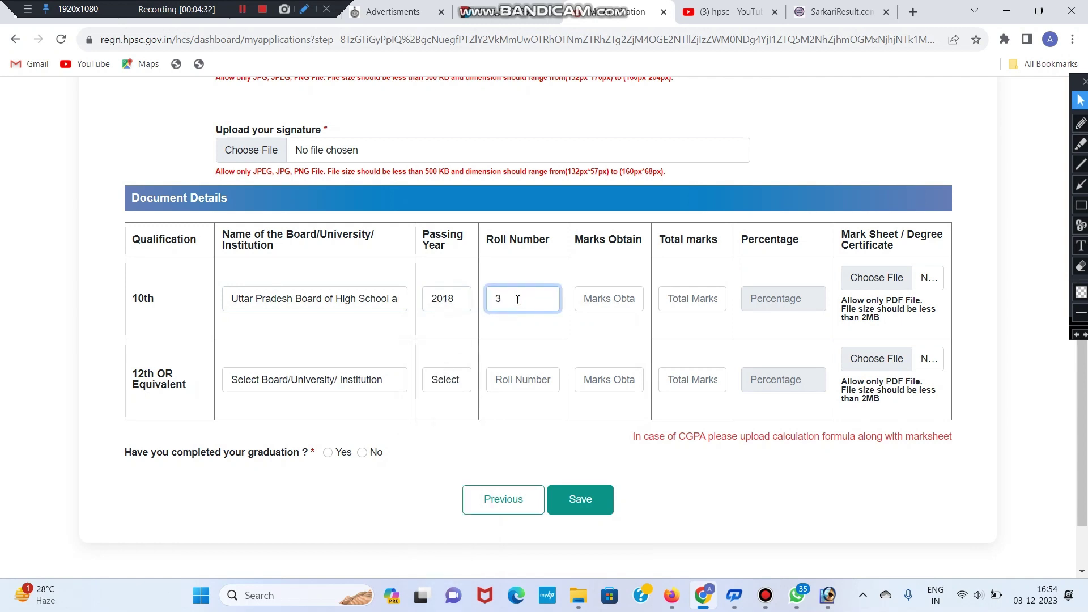
Step: Enter 480 marks out of 600 for the 10th row, giving 80.00 percent
click(593, 303)
text(4)
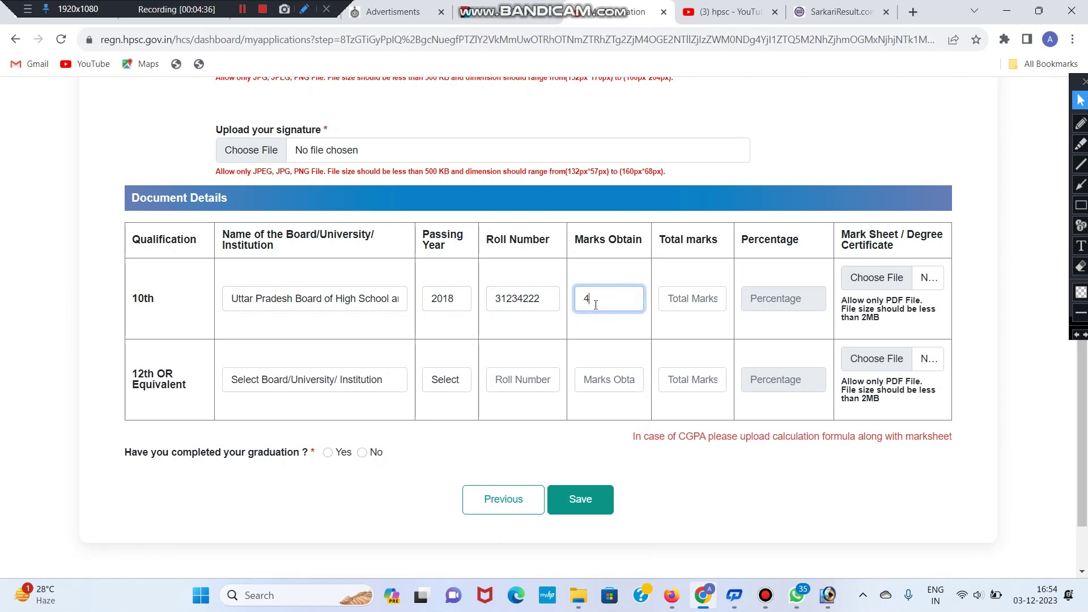
click(703, 298)
text(6)
click(798, 300)
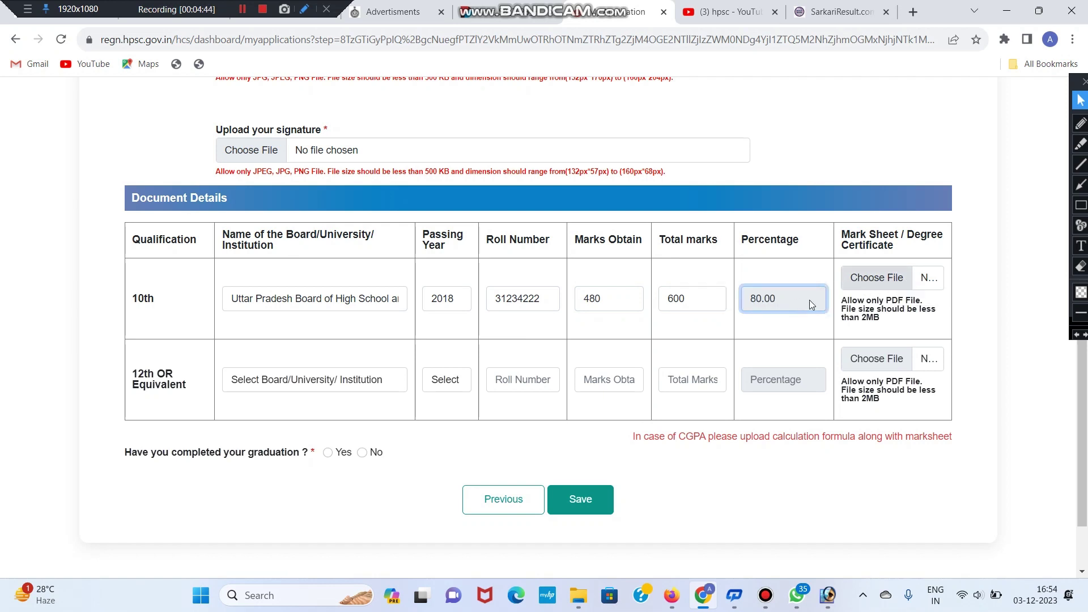
scroll(731, 313, down, 1)
click(296, 315)
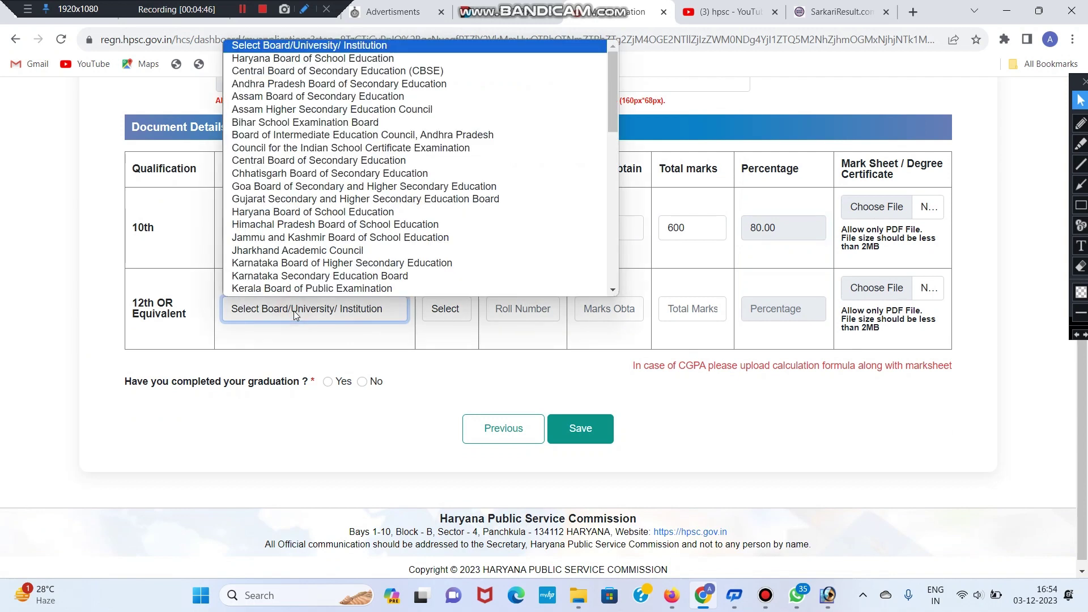
Step: Set the 12th row to the Uttar Pradesh board, year 2020, and enter the roll number
key(u)
key(Return)
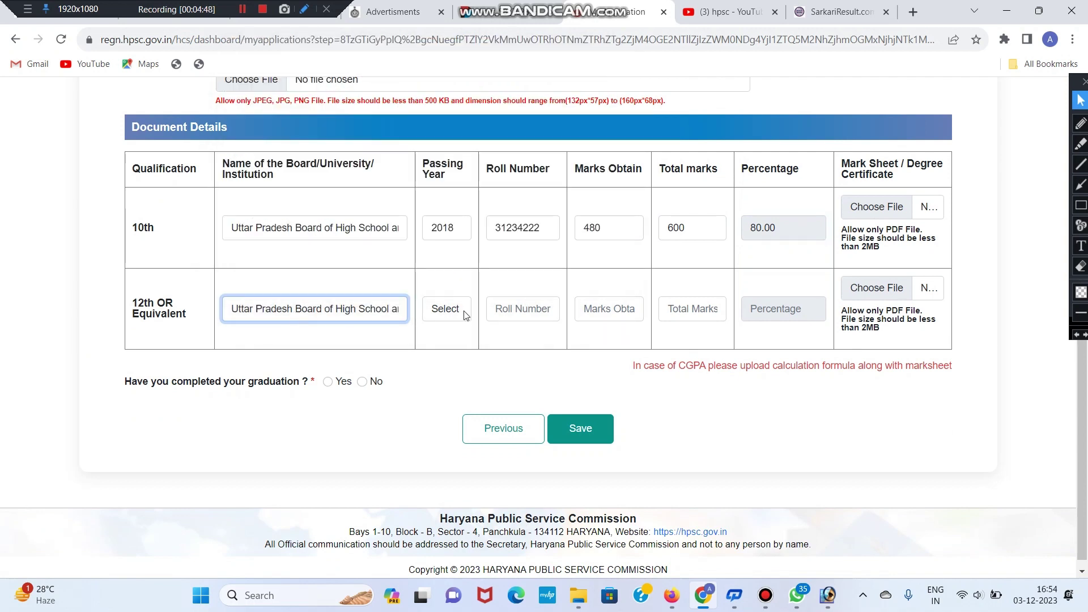
click(460, 314)
click(460, 315)
click(458, 310)
text(2020)
key(Return)
click(521, 308)
click(600, 308)
click(549, 304)
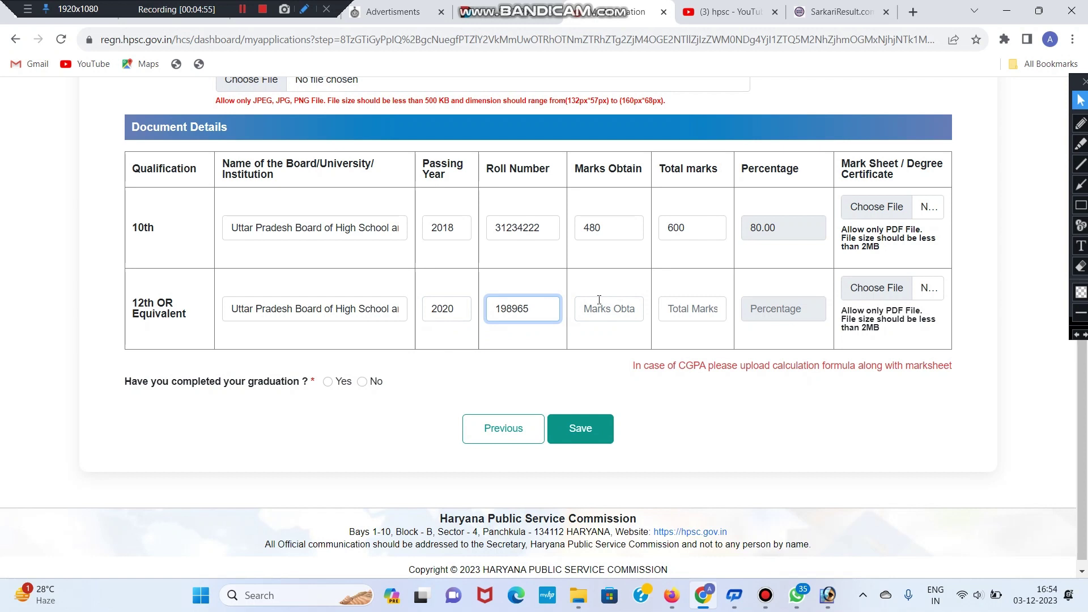
Step: Enter 423 marks out of 500 for the 12th row, giving 84.60 percent
click(608, 309)
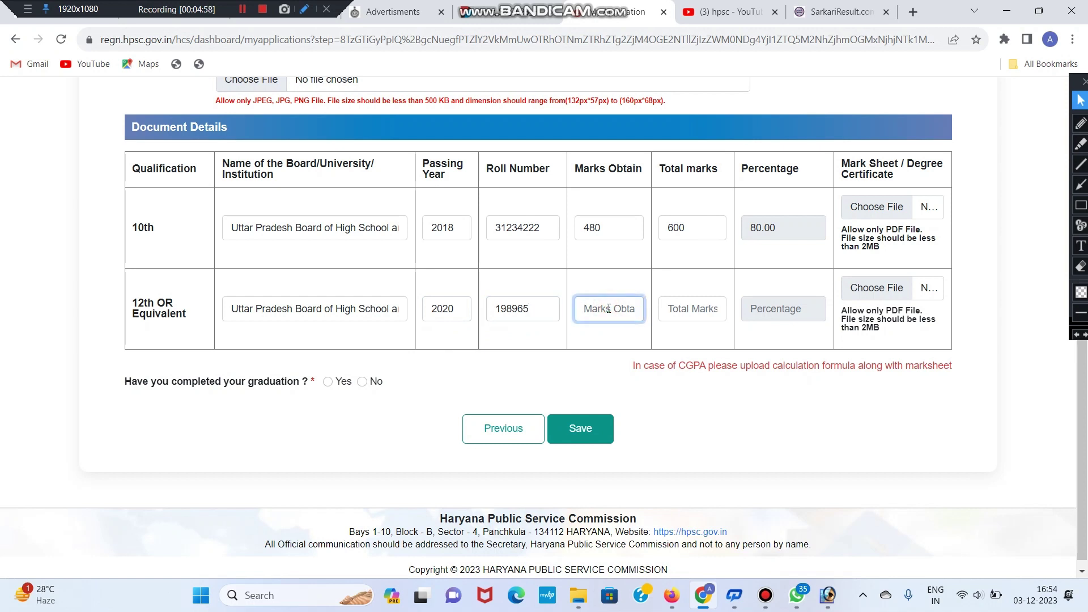
text(423)
click(718, 306)
text(5)
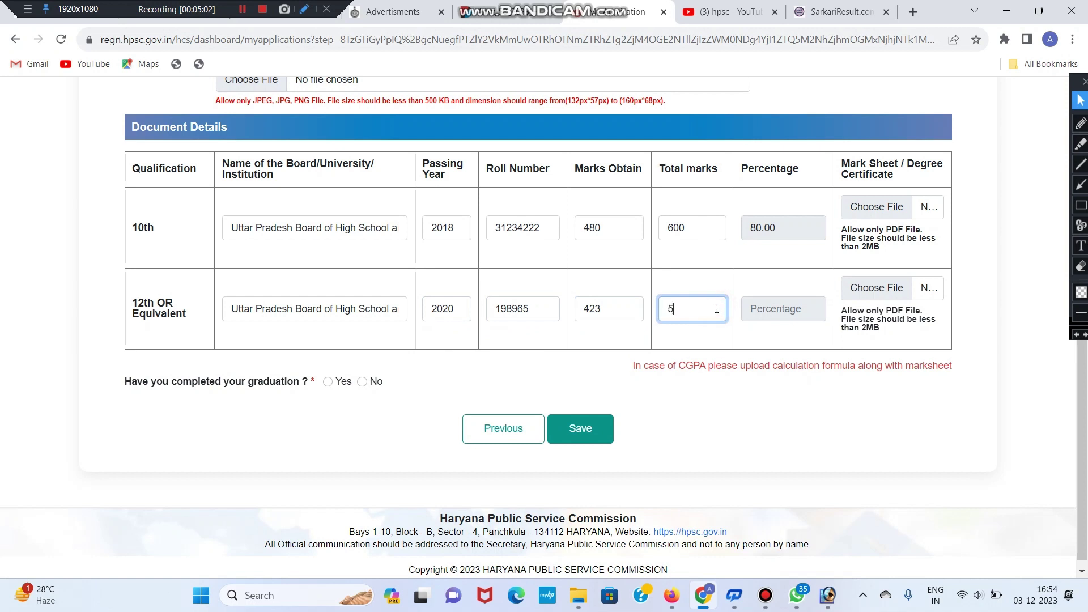
text(00)
key(Tab)
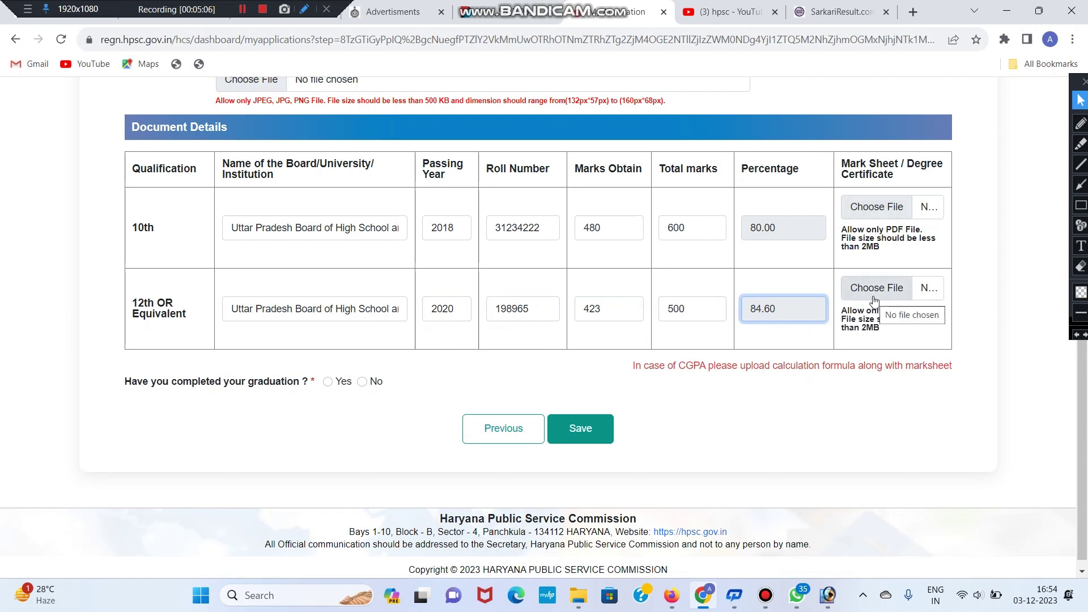
scroll(881, 297, down, 1)
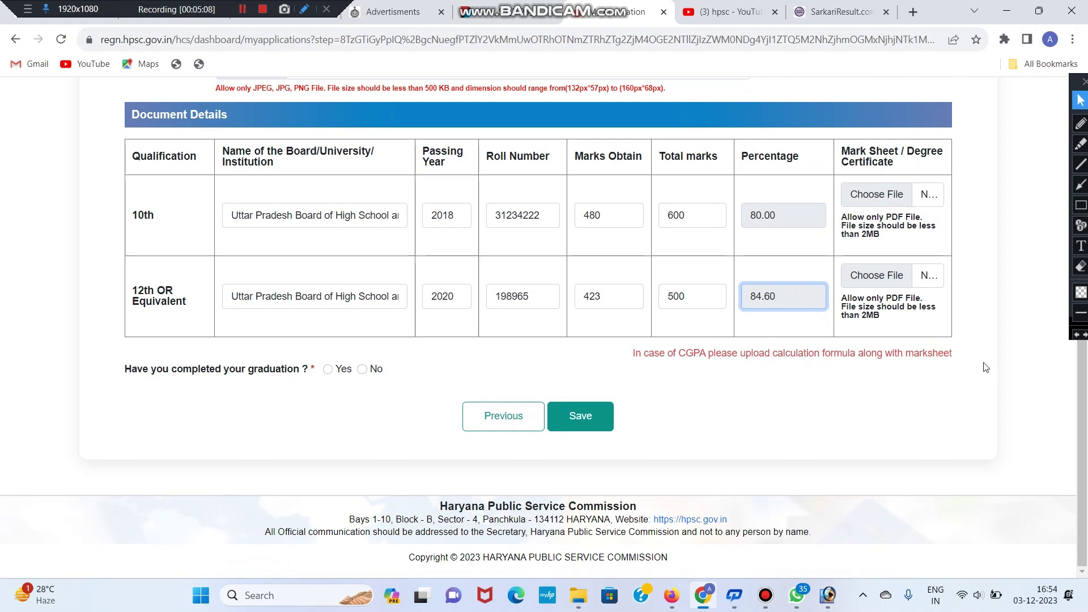
Step: Answer Yes to the graduation question and save the education details
drag(120, 369, 250, 375)
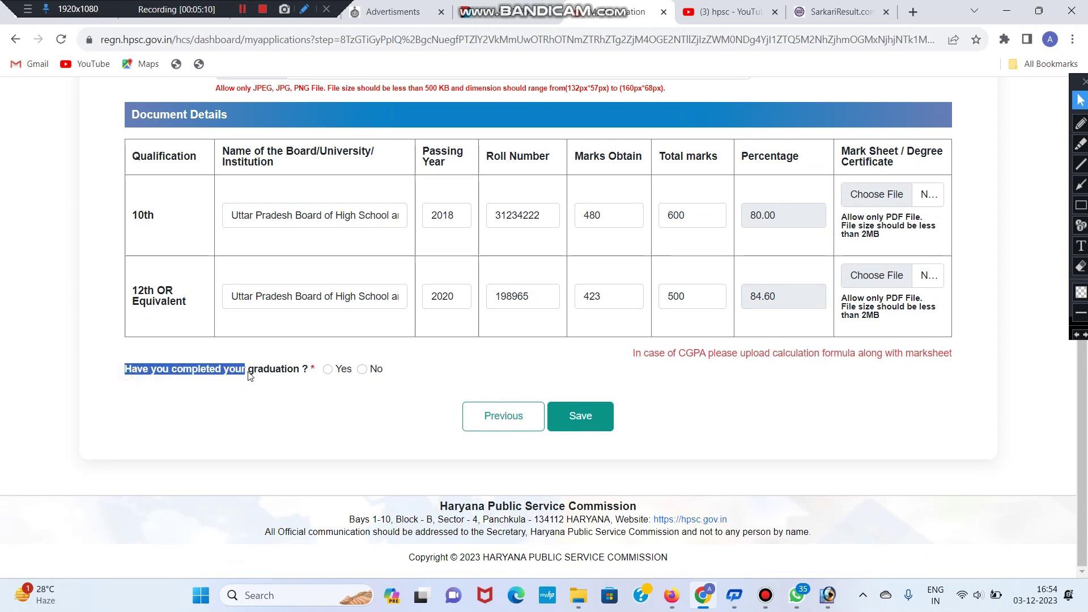
click(315, 369)
drag(119, 367, 320, 374)
click(327, 372)
click(328, 370)
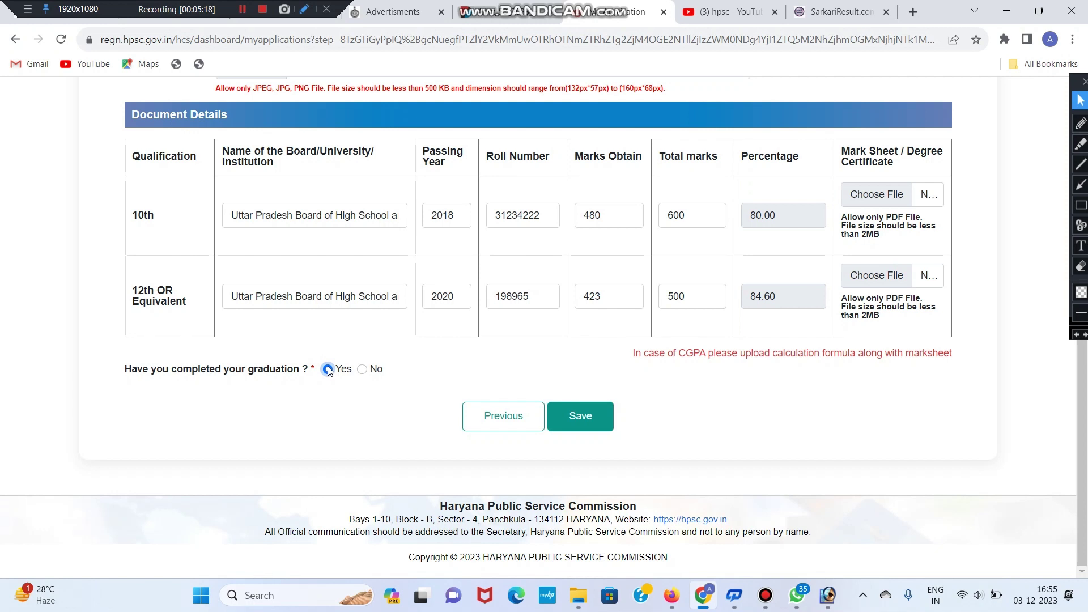
click(587, 423)
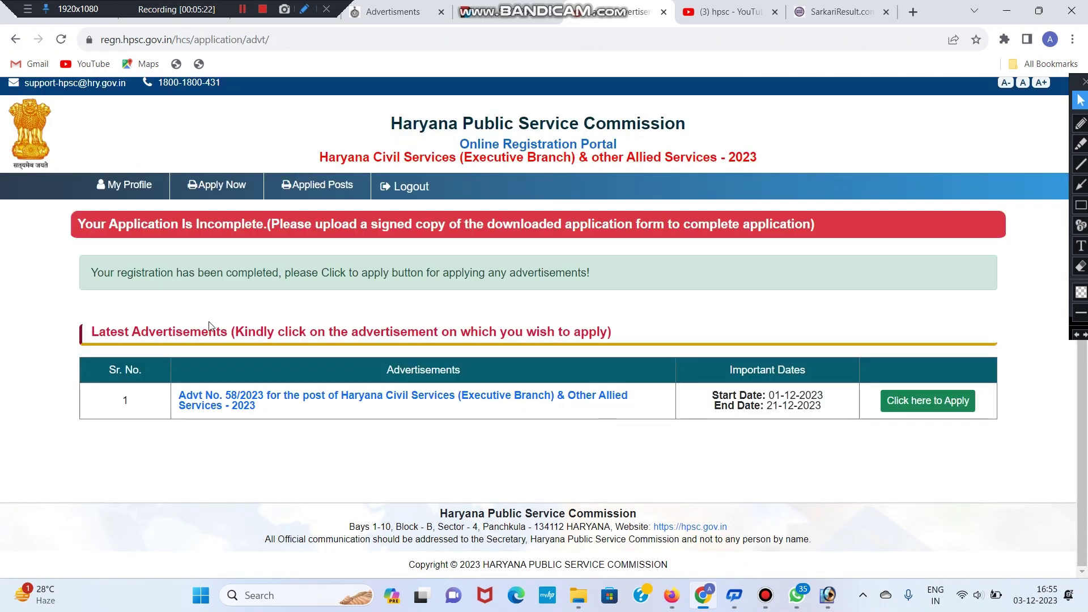
Step: Apply for Advertisement No. 58/2023 and open the bachelor's degree stream list
drag(95, 272, 608, 277)
click(280, 275)
click(606, 277)
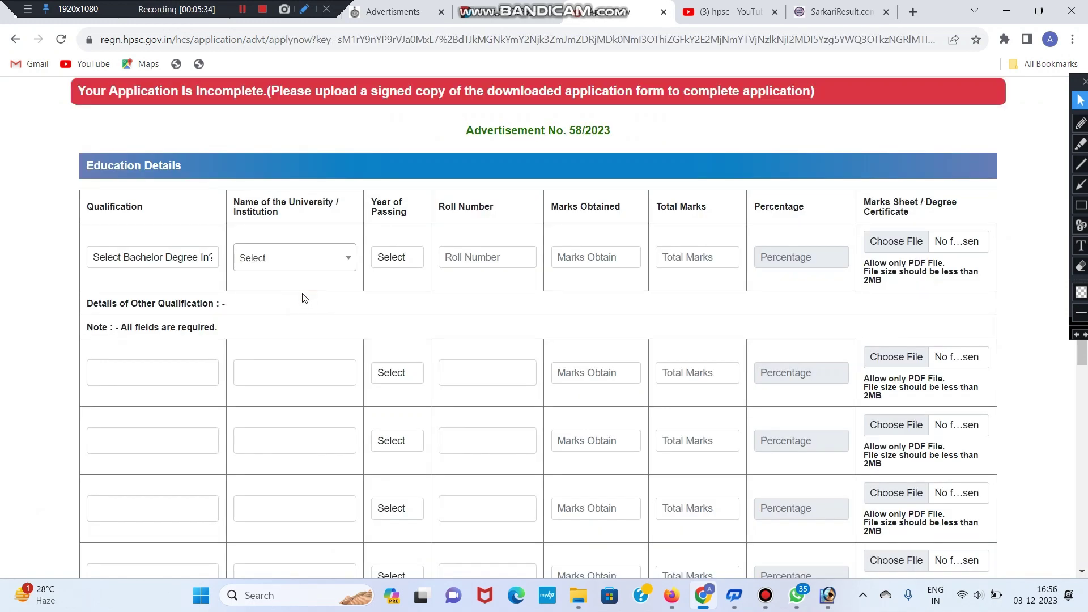
drag(90, 203, 182, 214)
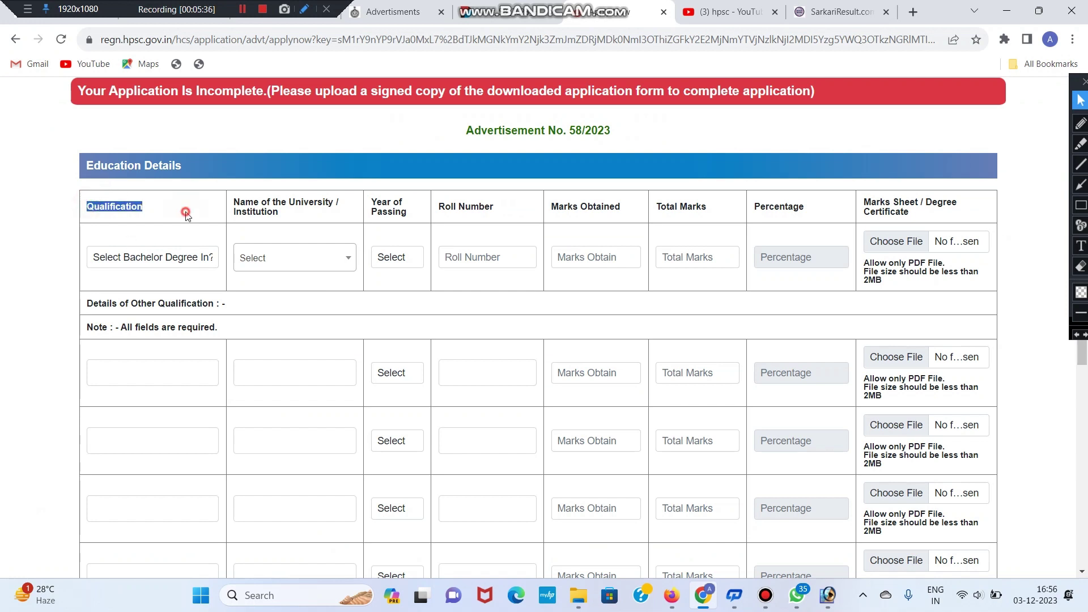
click(170, 253)
click(187, 258)
click(187, 257)
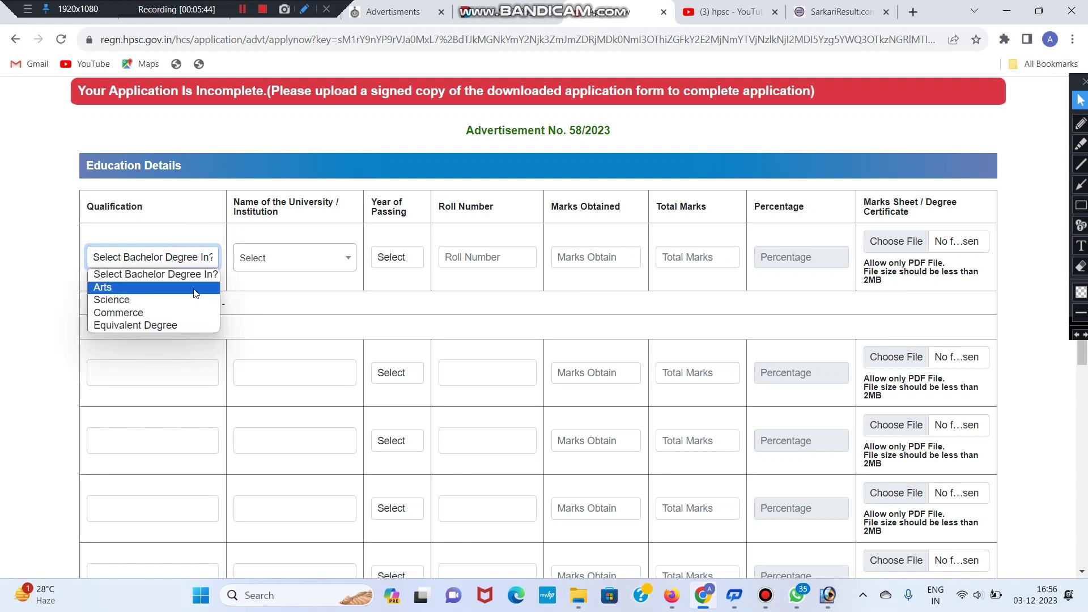
Step: Set the bachelor's degree to Arts, Amity University, Gurgaon, Haryana, passed in 2023
click(193, 289)
double_click(185, 253)
click(185, 253)
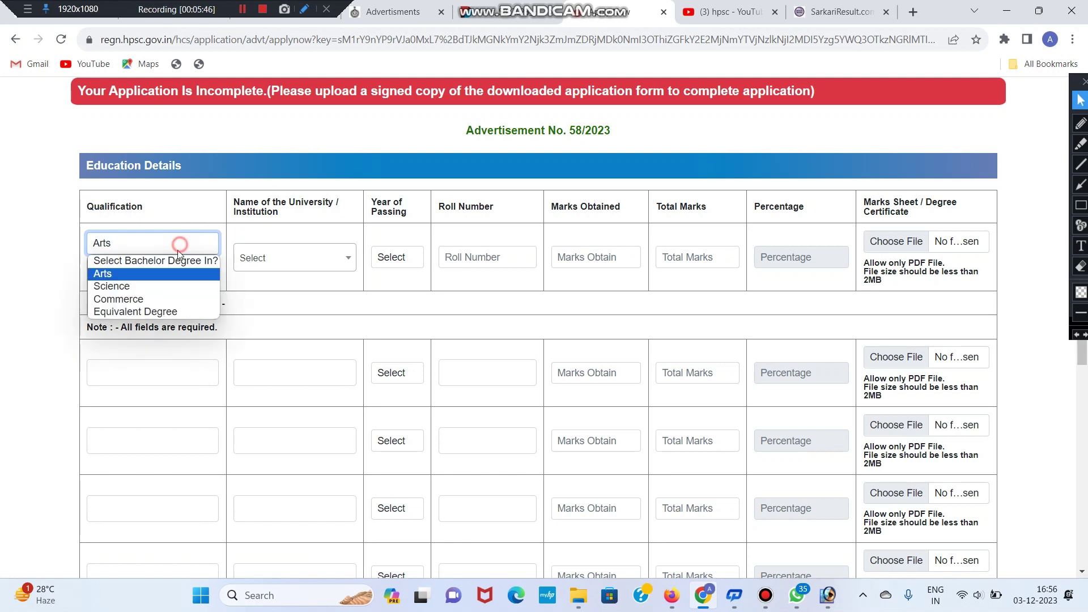
click(182, 286)
click(176, 244)
click(176, 273)
click(173, 273)
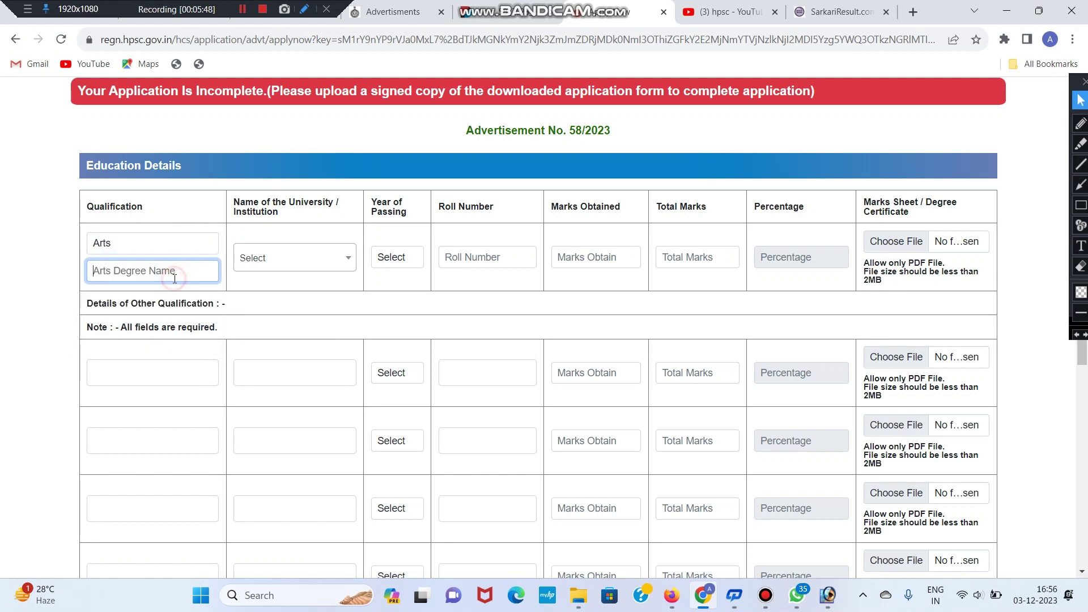
click(274, 263)
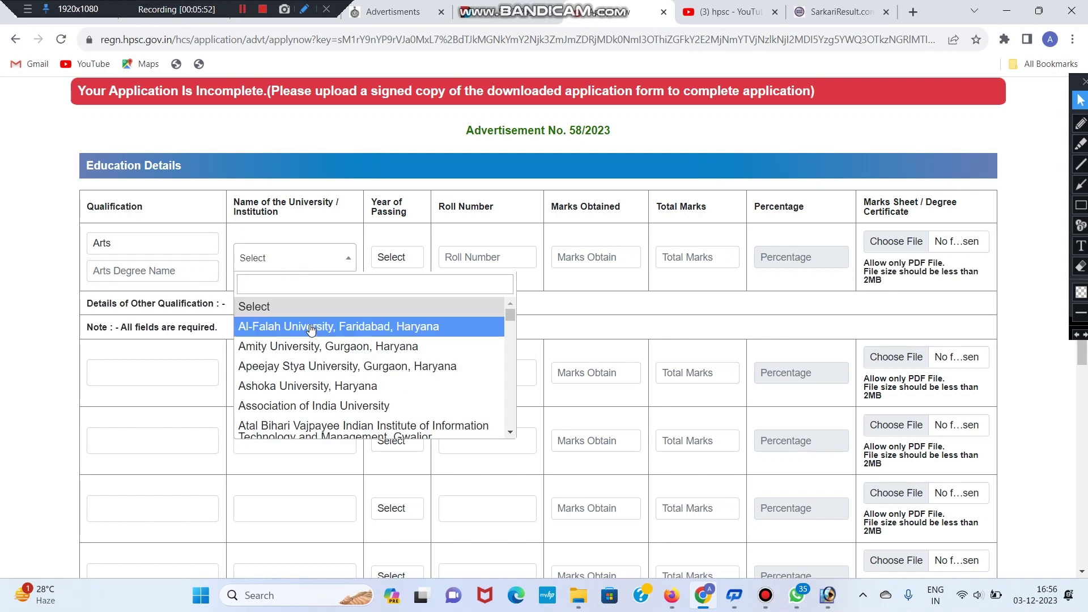
click(312, 347)
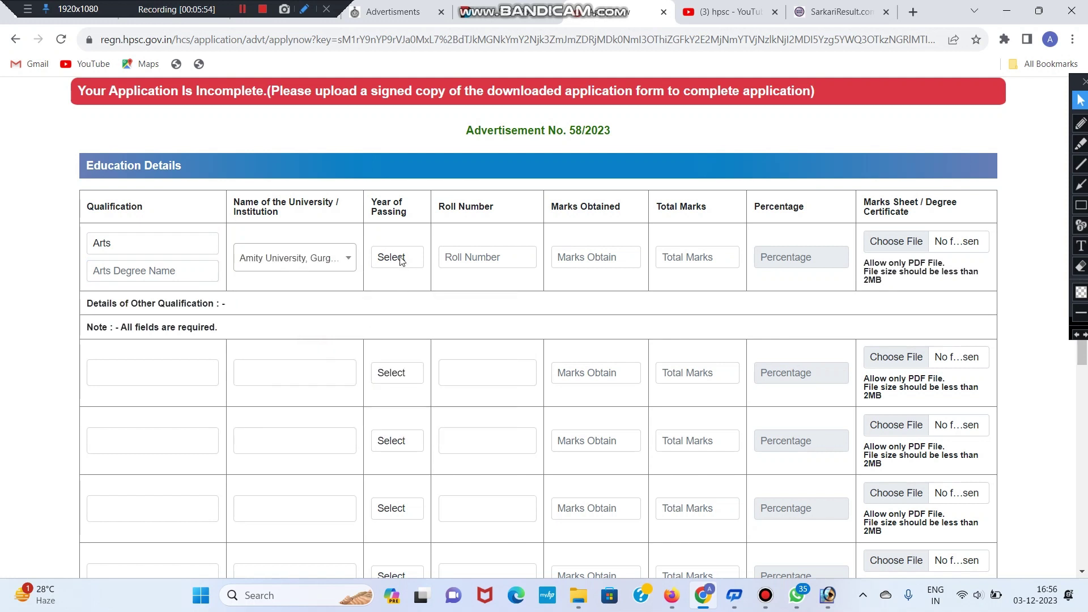
click(397, 259)
click(400, 288)
Step: Enter 1620 marks out of 1800 for the degree, giving 90.00 percent
click(497, 254)
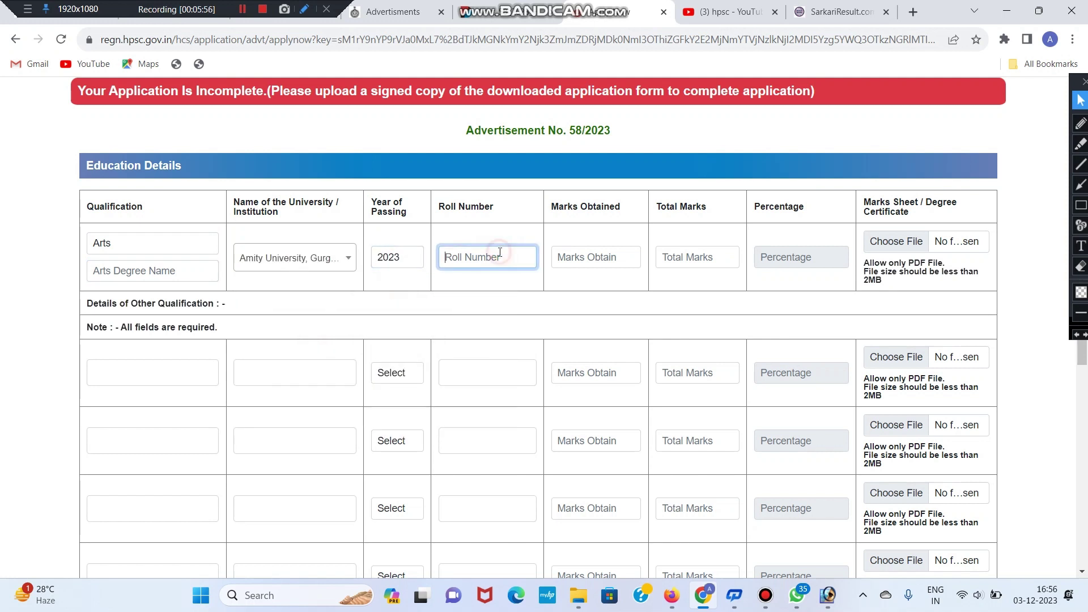
click(593, 257)
click(676, 264)
text(1800)
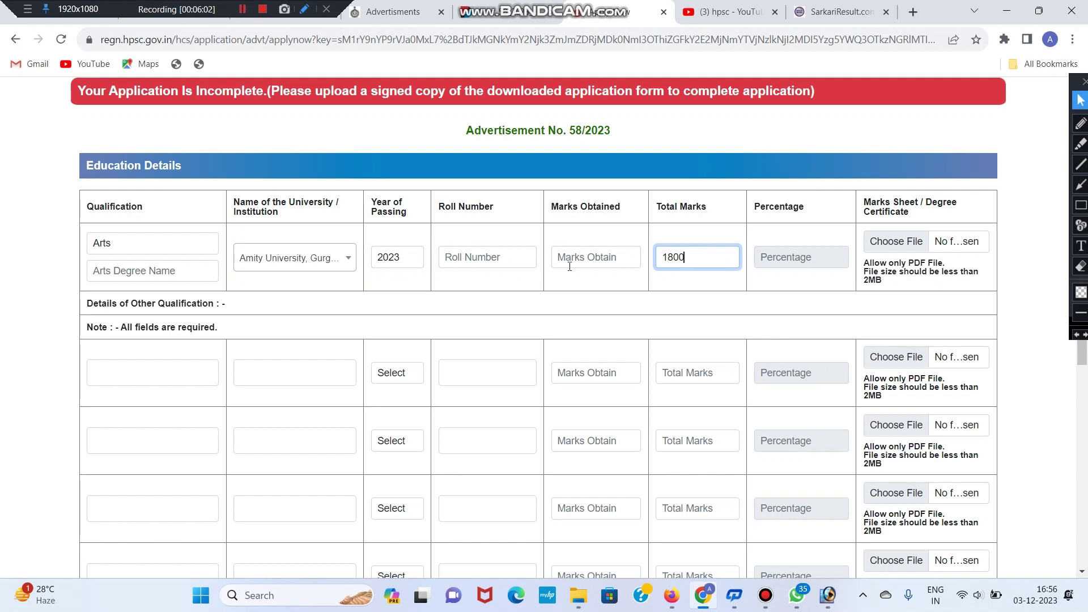
click(606, 257)
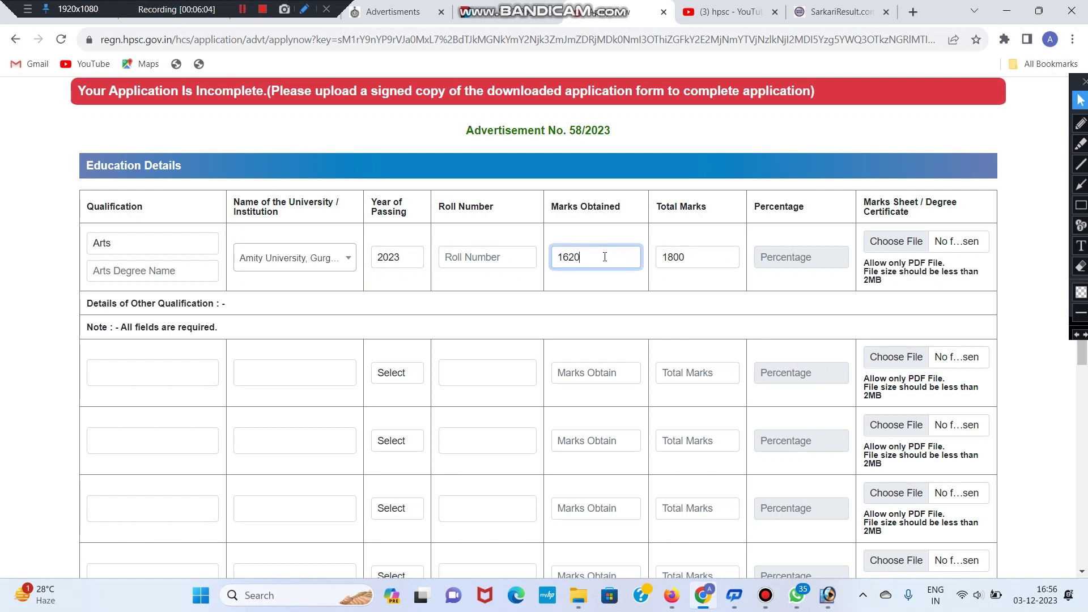
click(791, 288)
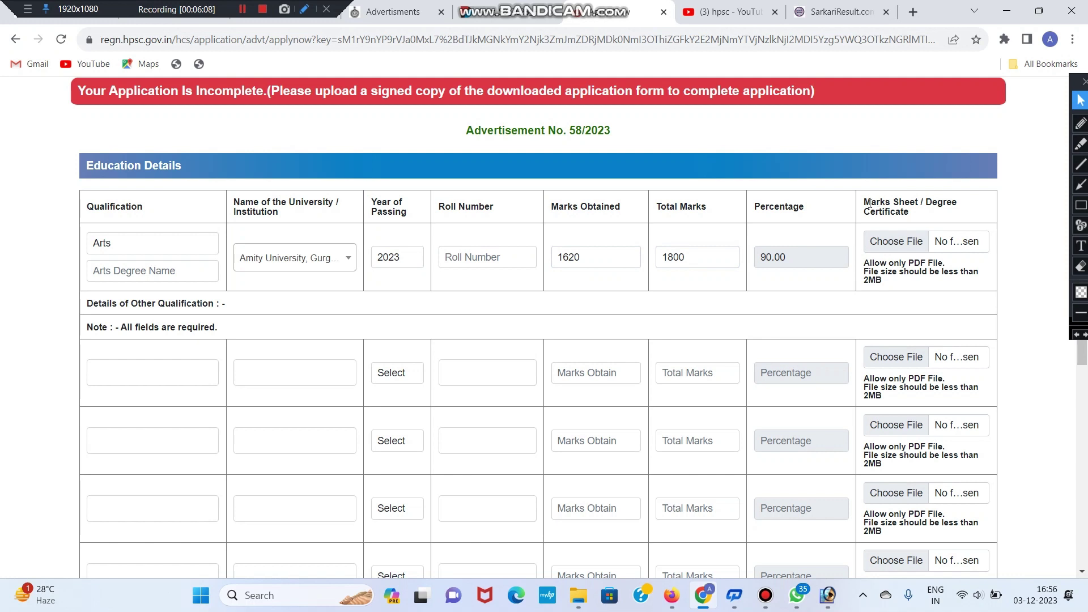
drag(870, 204, 922, 227)
click(925, 214)
Step: Answer No to the ad hoc work and four-year Haryana service questions, then continue
scroll(871, 255, down, 7)
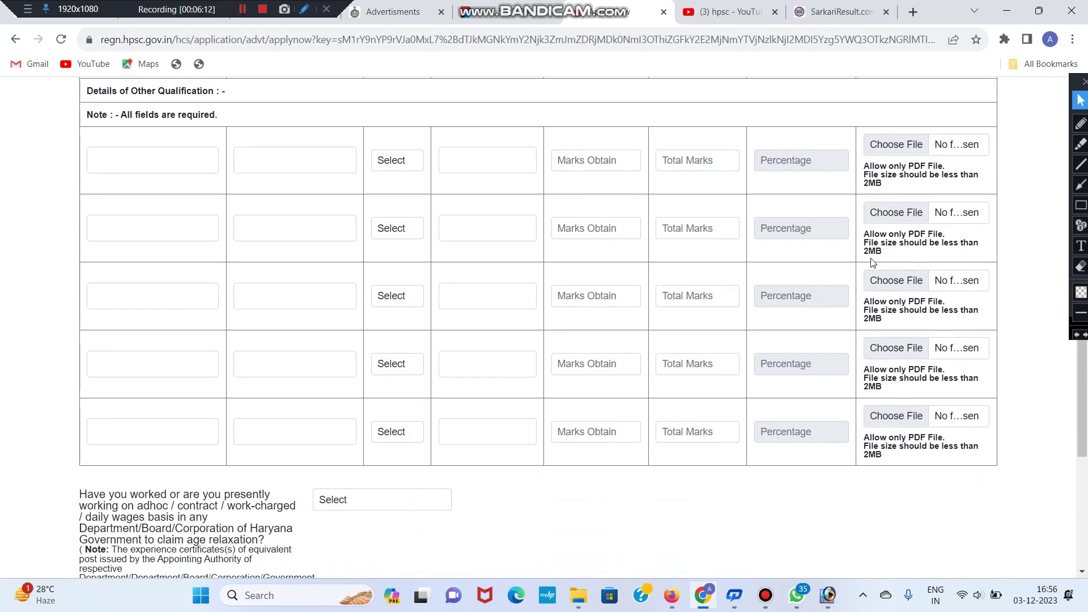
scroll(560, 393, down, 1)
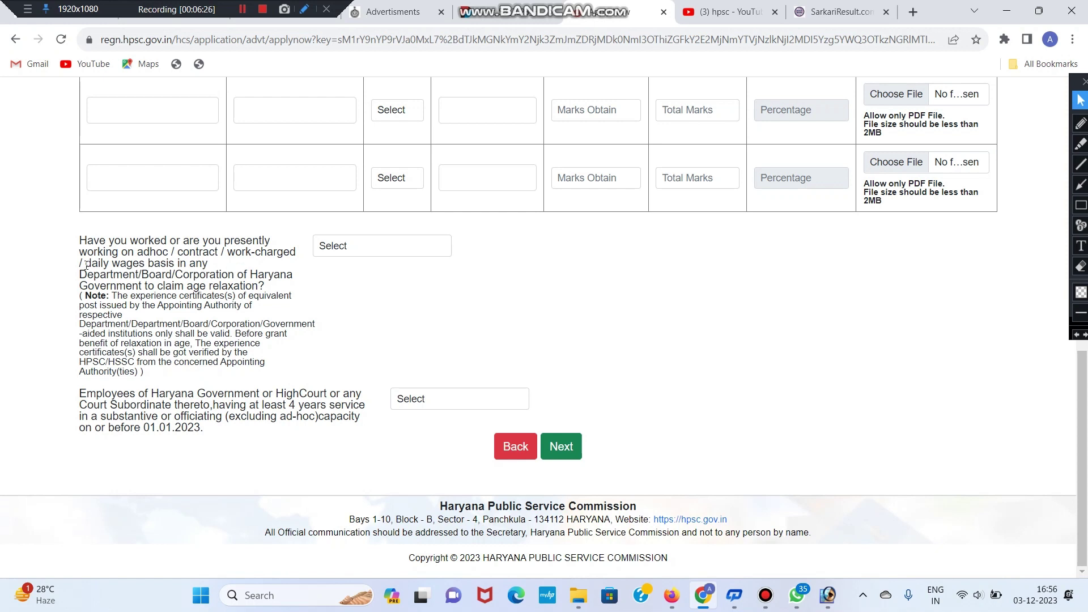
click(344, 252)
click(349, 284)
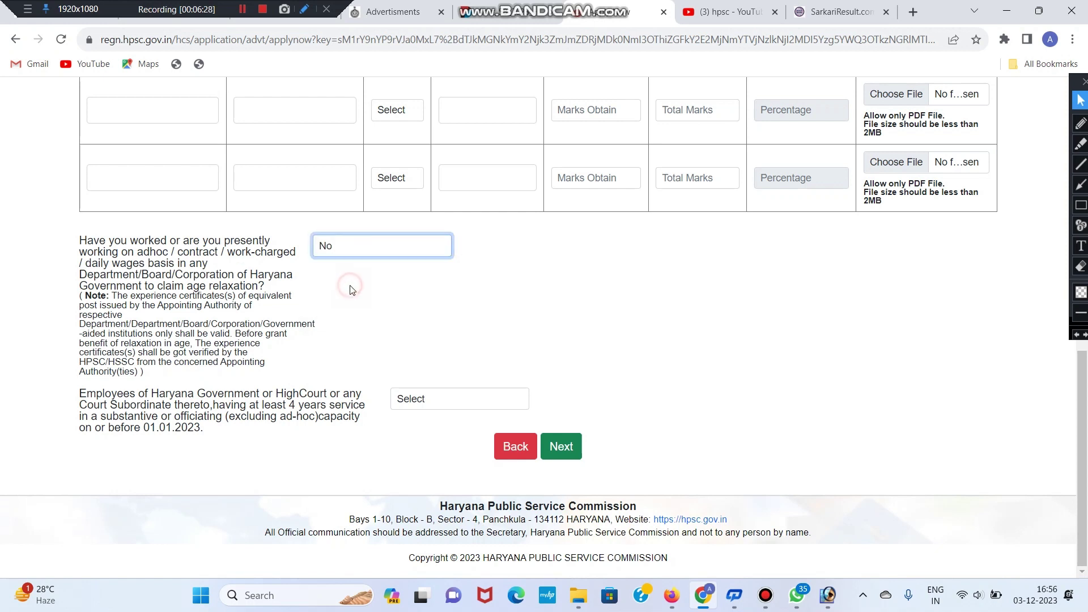
click(432, 396)
triple_click(331, 407)
click(331, 407)
click(430, 399)
click(427, 440)
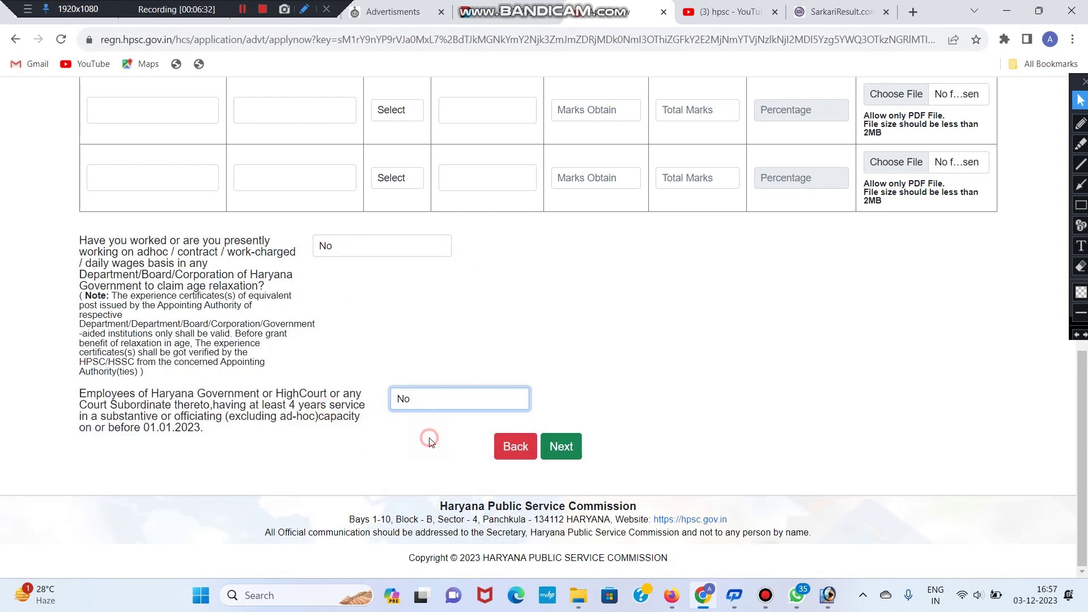
click(573, 457)
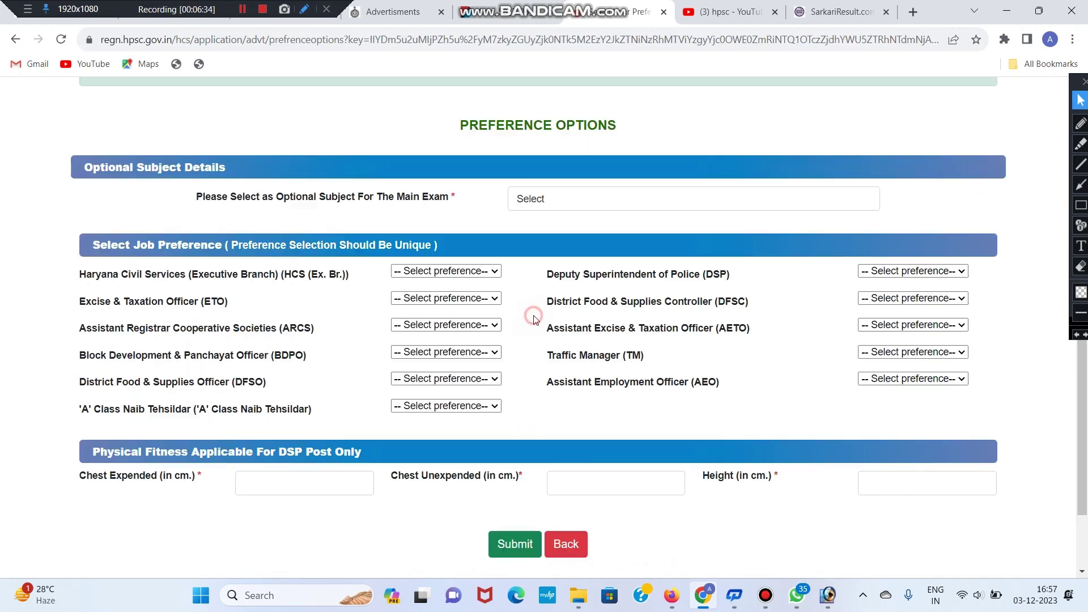
Step: Choose Indian History (14) as the optional subject
drag(456, 121, 664, 130)
click(664, 131)
drag(195, 193, 450, 195)
click(641, 203)
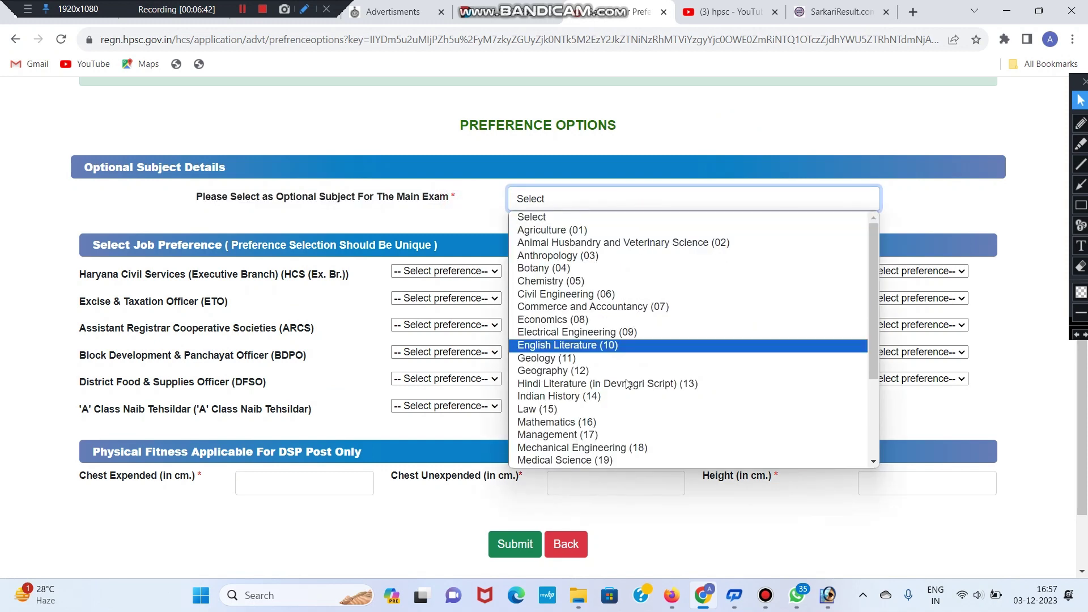
click(619, 395)
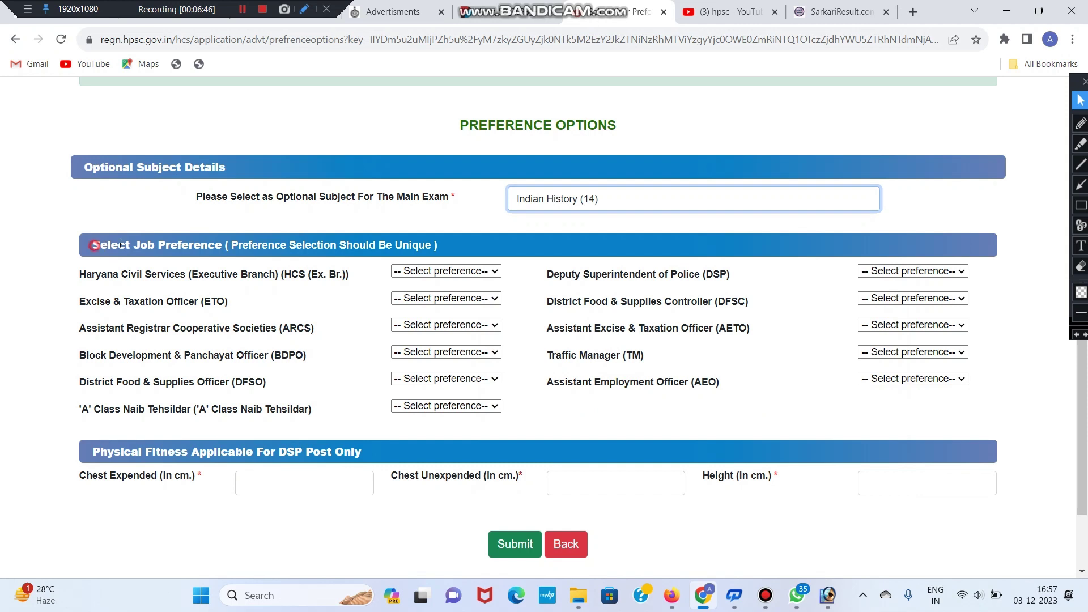
Step: Rank HCS 1, ETO 2, ARCS 3, BDPO 4, DFSO 6 and Naib Tehsildar 7
drag(94, 245, 223, 245)
click(463, 238)
click(492, 271)
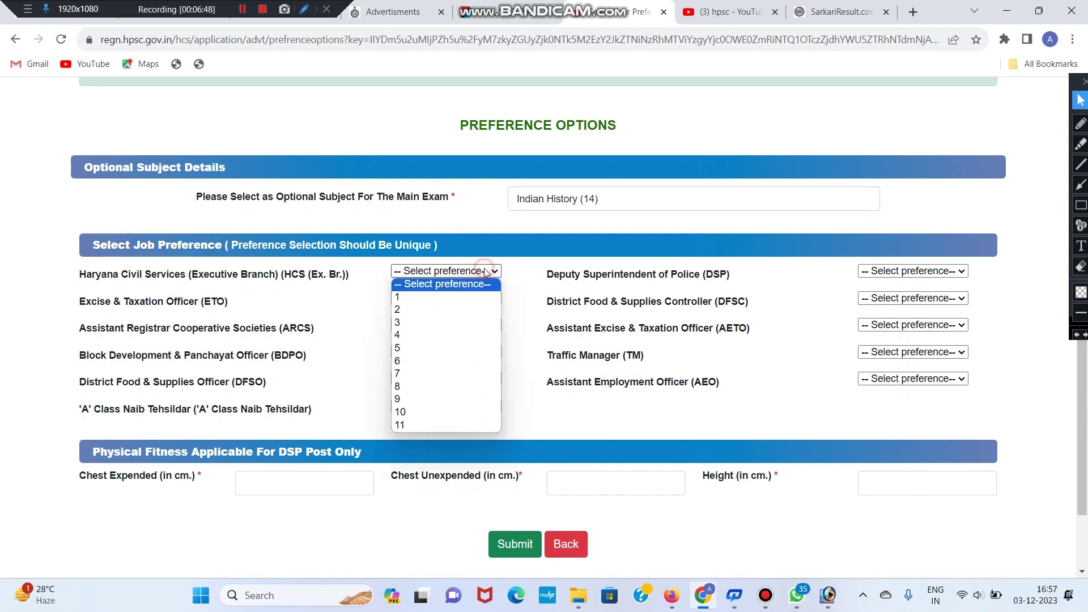
click(376, 310)
click(426, 272)
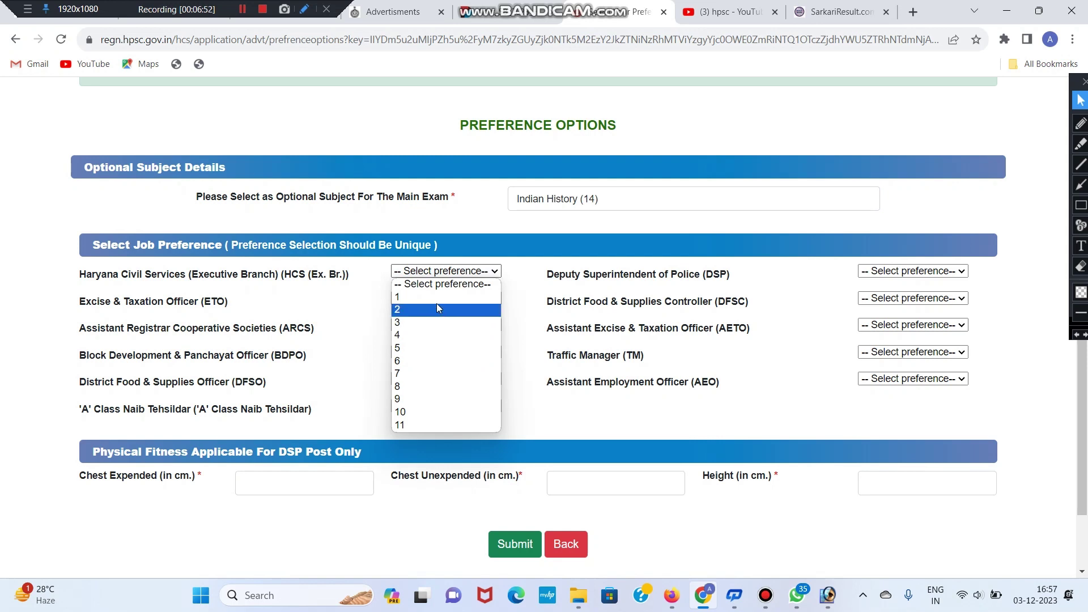
click(438, 297)
click(440, 298)
click(442, 336)
click(441, 326)
click(441, 377)
click(442, 352)
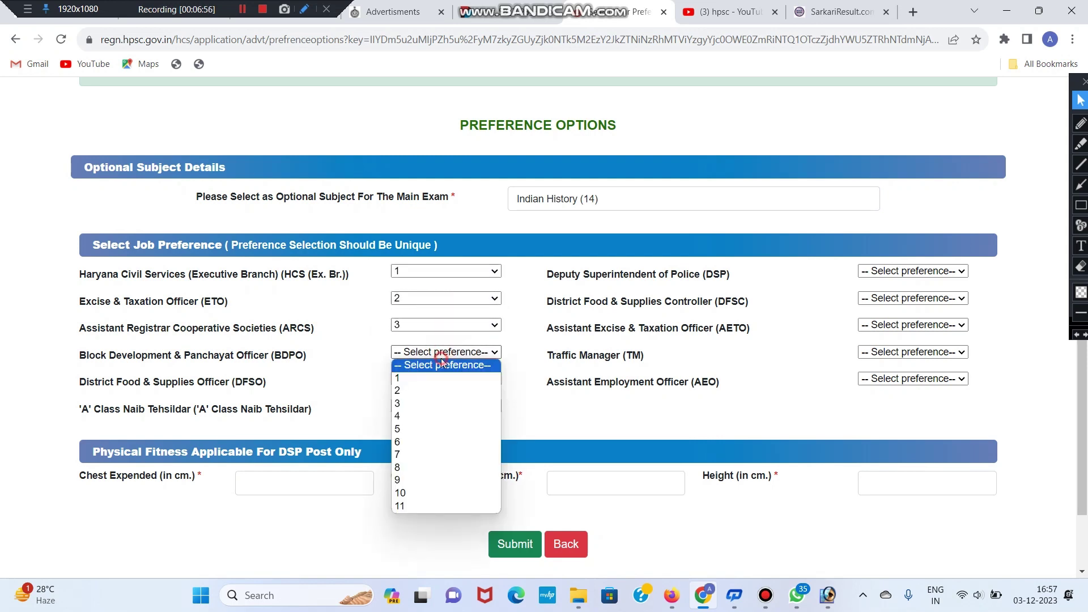
click(443, 415)
click(446, 376)
click(447, 469)
click(451, 406)
click(472, 508)
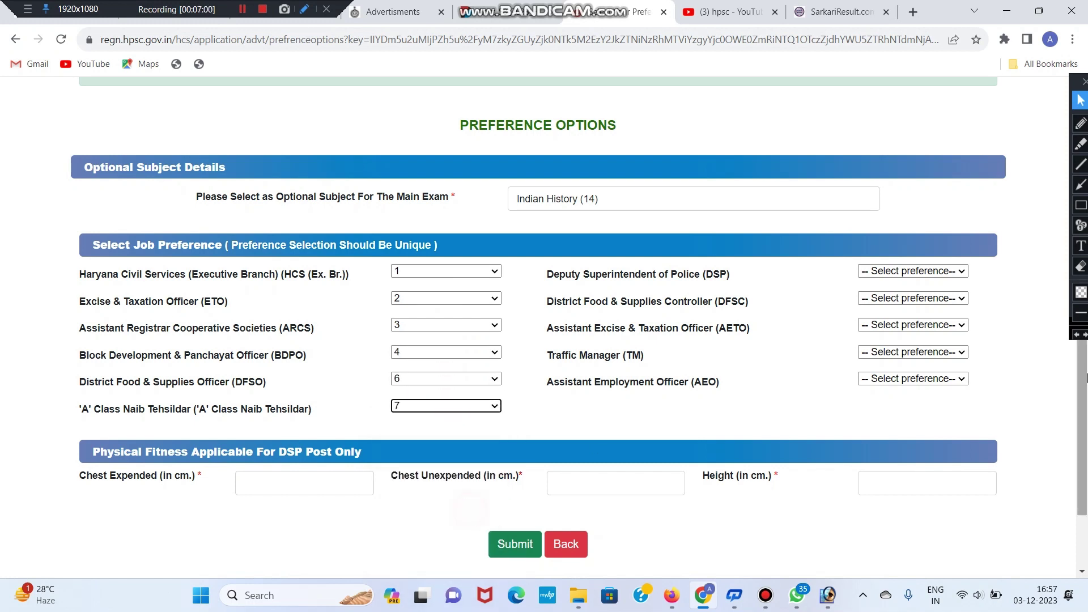
Step: Rank DSP 8, DFSC 9, AETO 10, Traffic Manager 11 and AEO 5
click(912, 271)
click(910, 386)
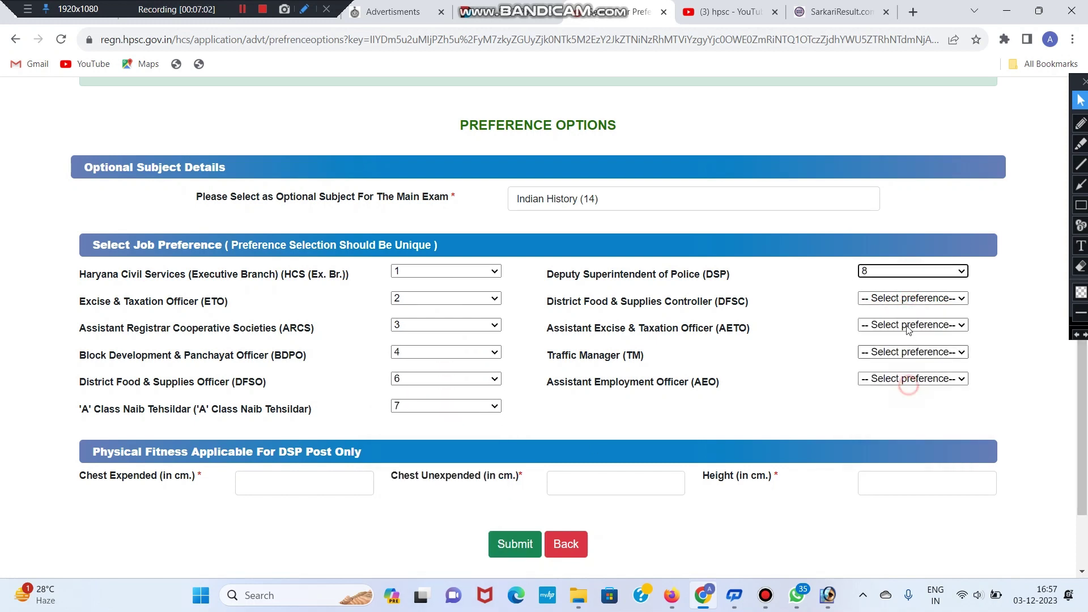
click(912, 299)
click(906, 427)
click(910, 328)
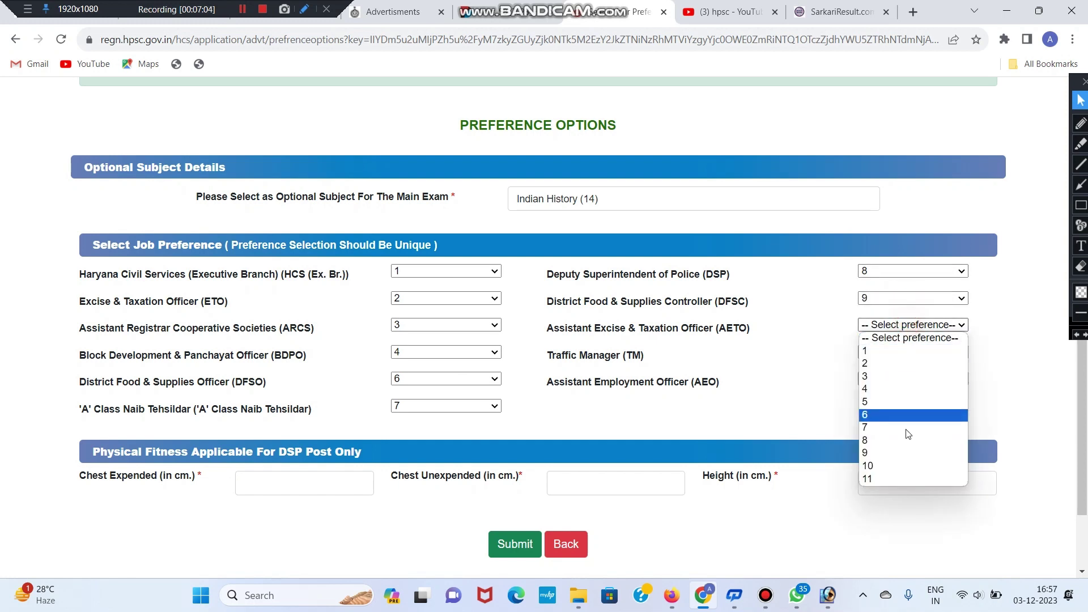
click(906, 454)
click(899, 352)
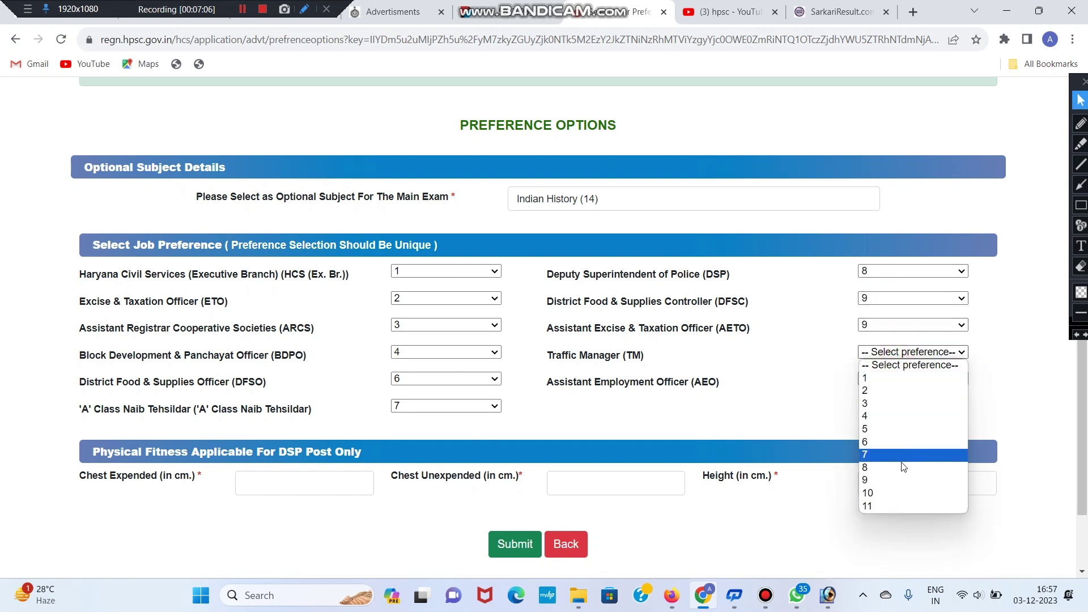
click(901, 490)
click(893, 376)
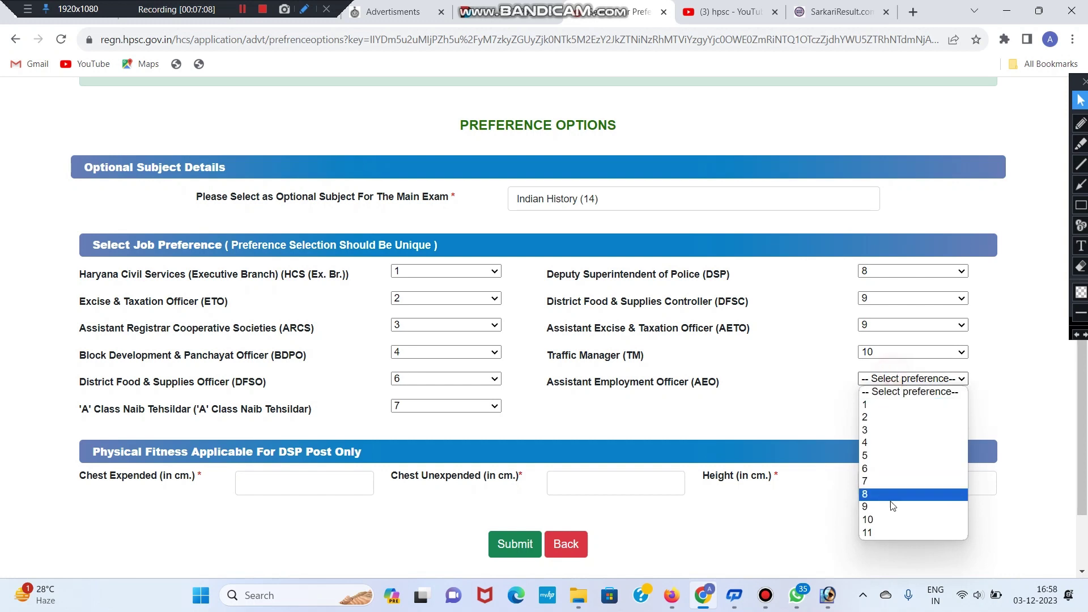
click(894, 519)
click(194, 496)
scroll(194, 497, down, 2)
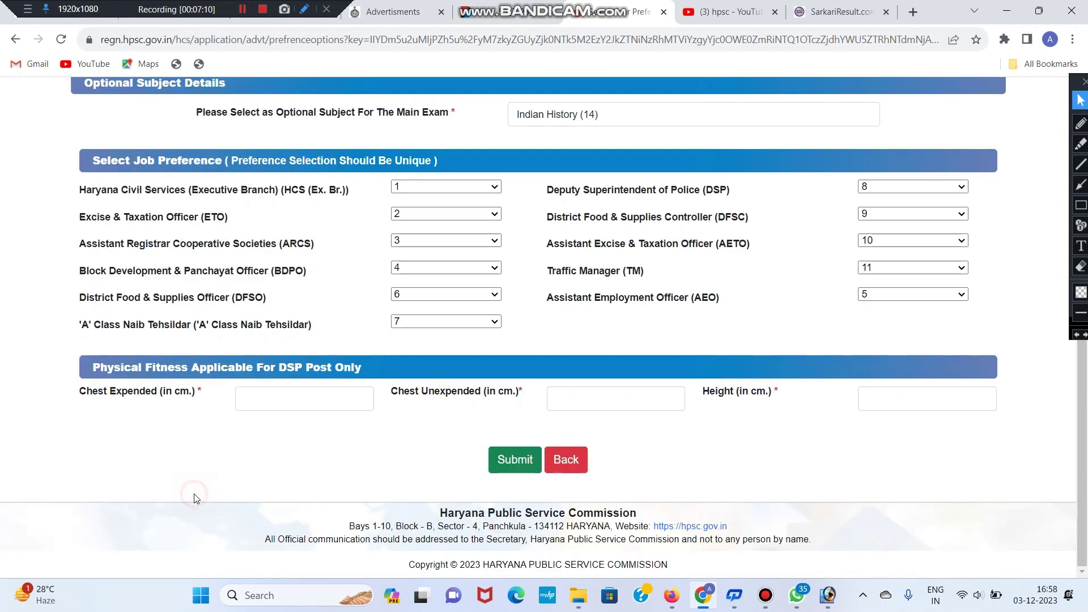
drag(85, 367, 366, 374)
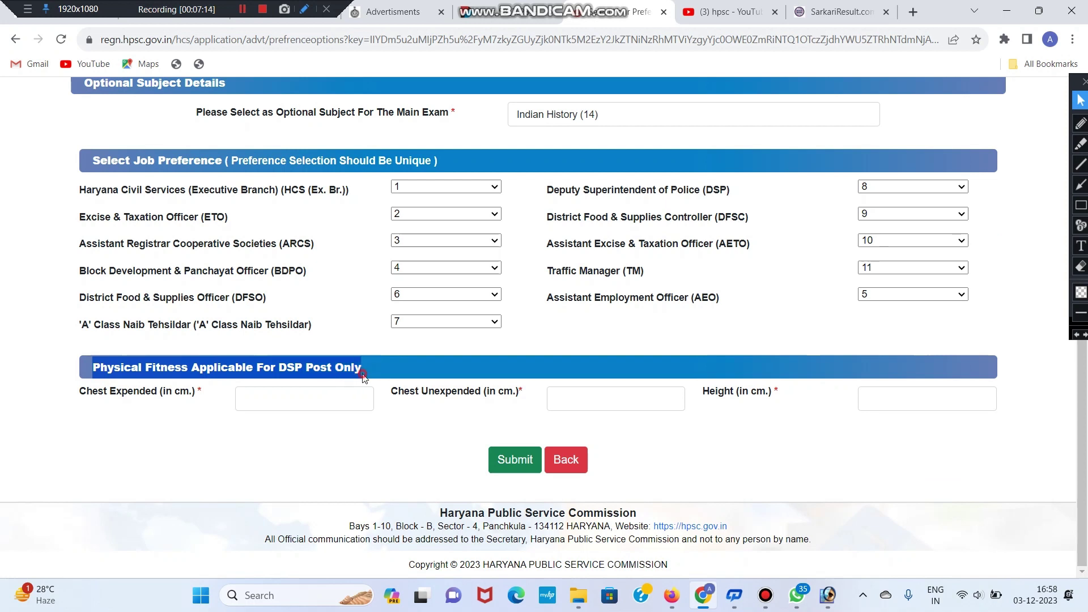
click(298, 380)
click(208, 403)
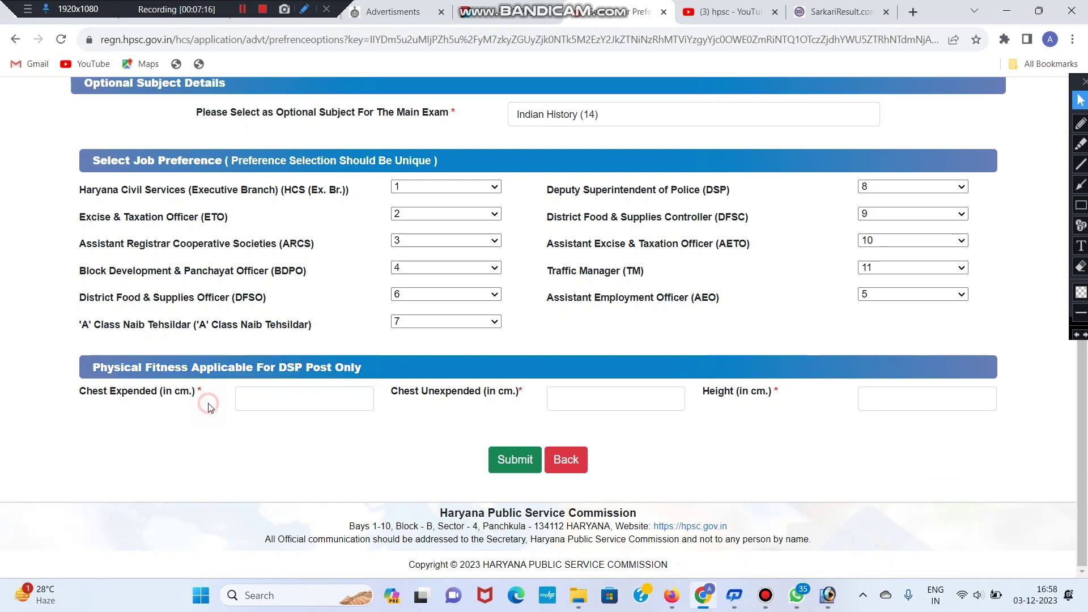
click(282, 405)
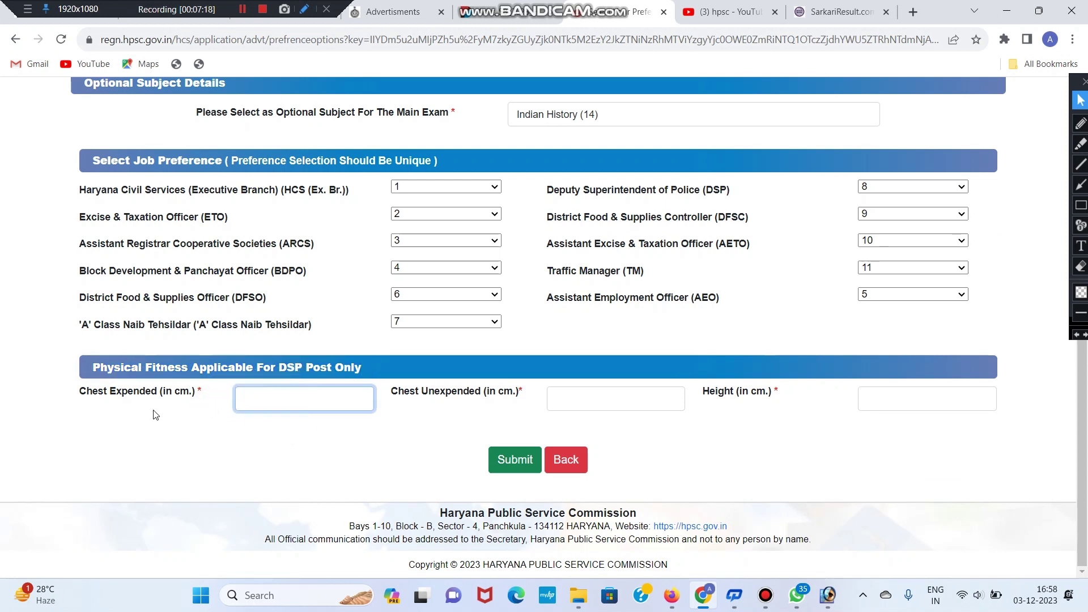
drag(77, 401, 174, 392)
drag(195, 391, 79, 391)
click(300, 393)
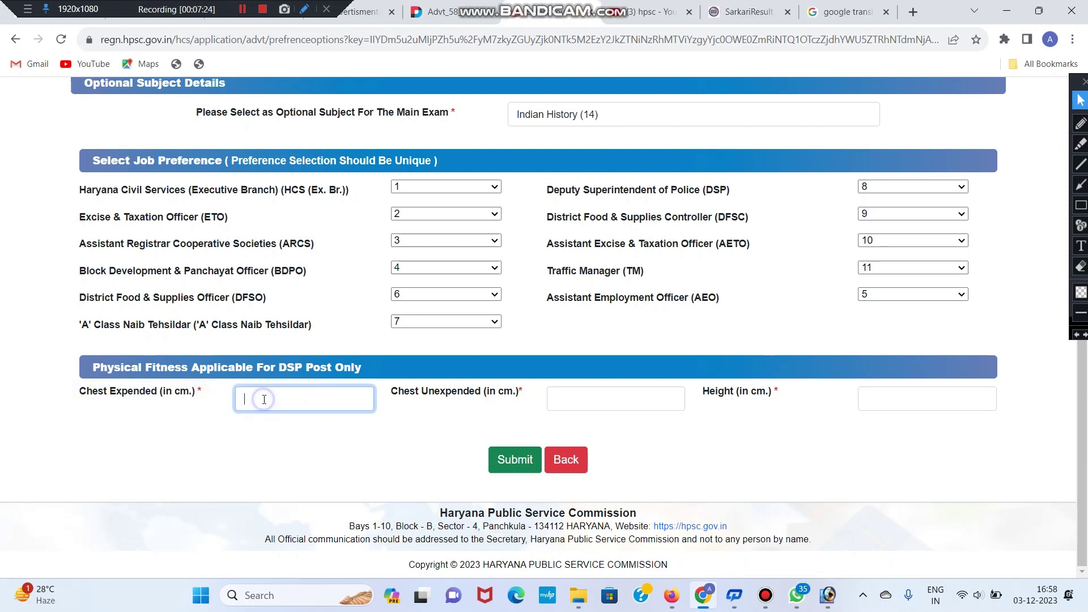
mouse_move(78, 395)
mouse_down()
mouse_move(170, 391)
mouse_move(79, 397)
mouse_up()
click(300, 390)
click(202, 417)
click(563, 401)
drag(391, 391, 544, 395)
click(544, 399)
click(578, 404)
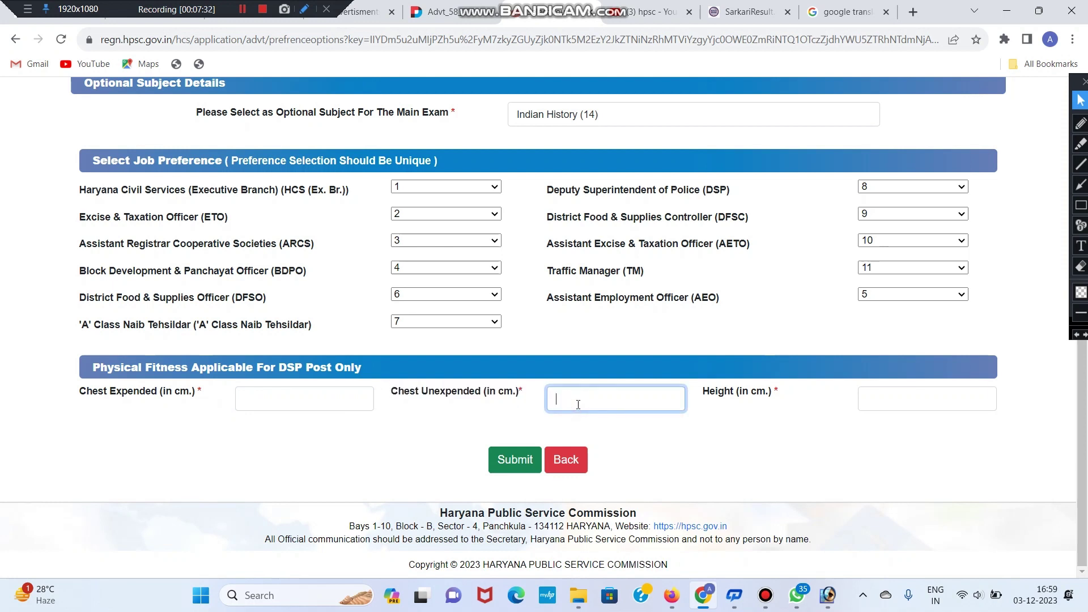
drag(689, 401, 777, 397)
click(833, 400)
click(906, 399)
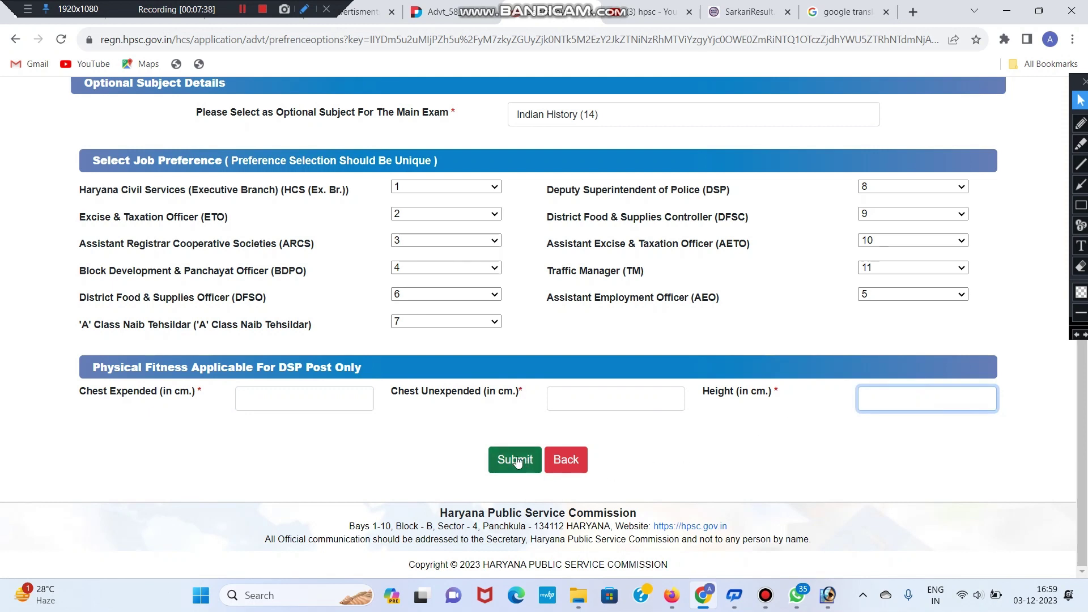
click(515, 461)
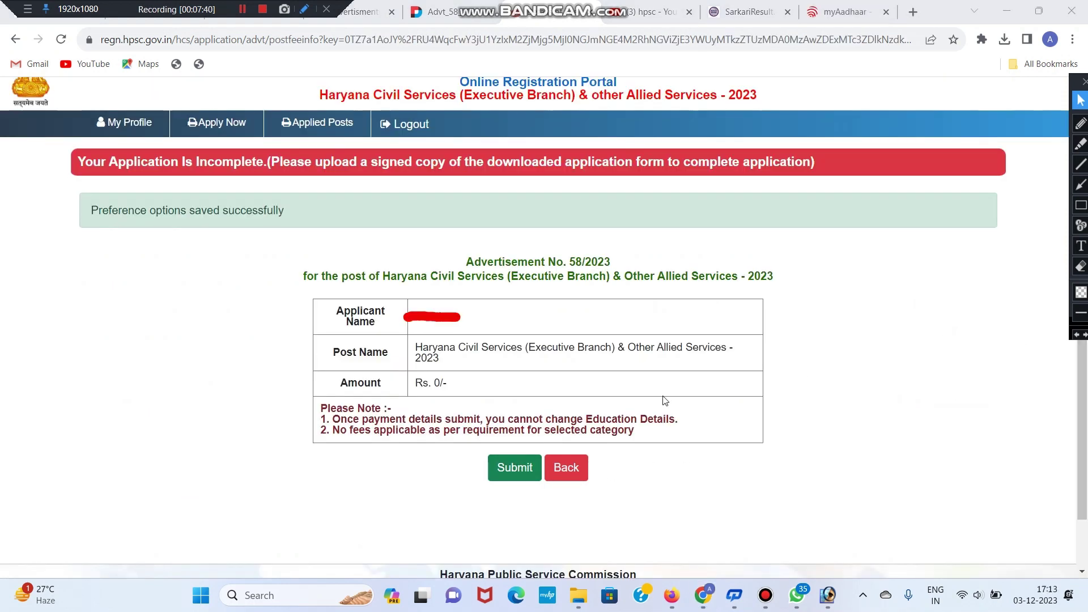
Step: Submit the job preferences, check the Rs. 0/- fee summary and continue
click(519, 384)
mouse_move(404, 382)
mouse_down()
mouse_move(498, 388)
mouse_move(399, 391)
mouse_up()
click(492, 388)
click(404, 389)
click(498, 389)
click(398, 390)
drag(482, 382, 399, 385)
click(424, 360)
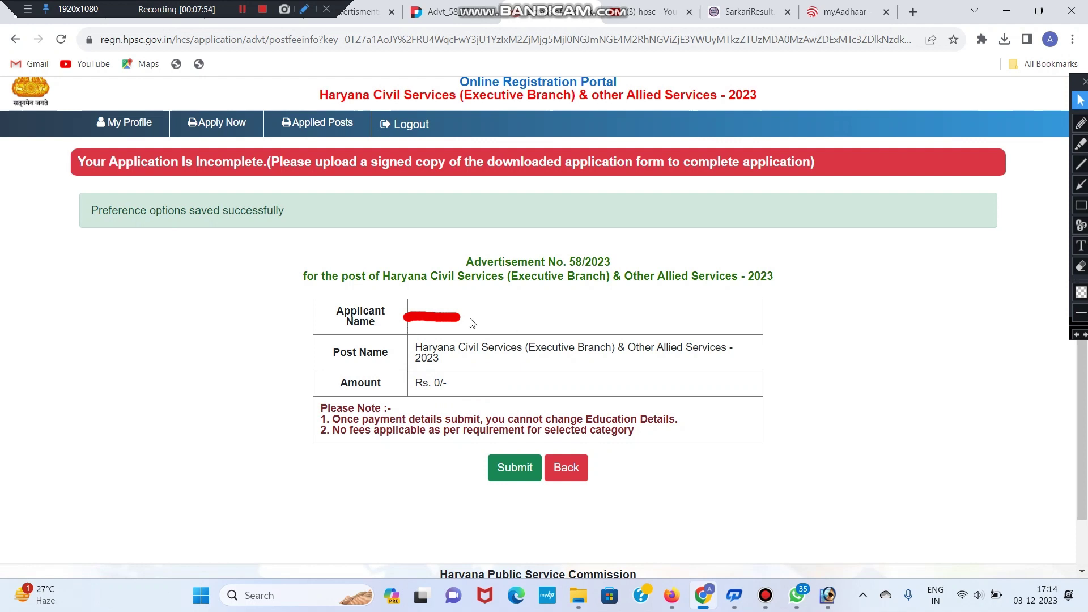
click(516, 469)
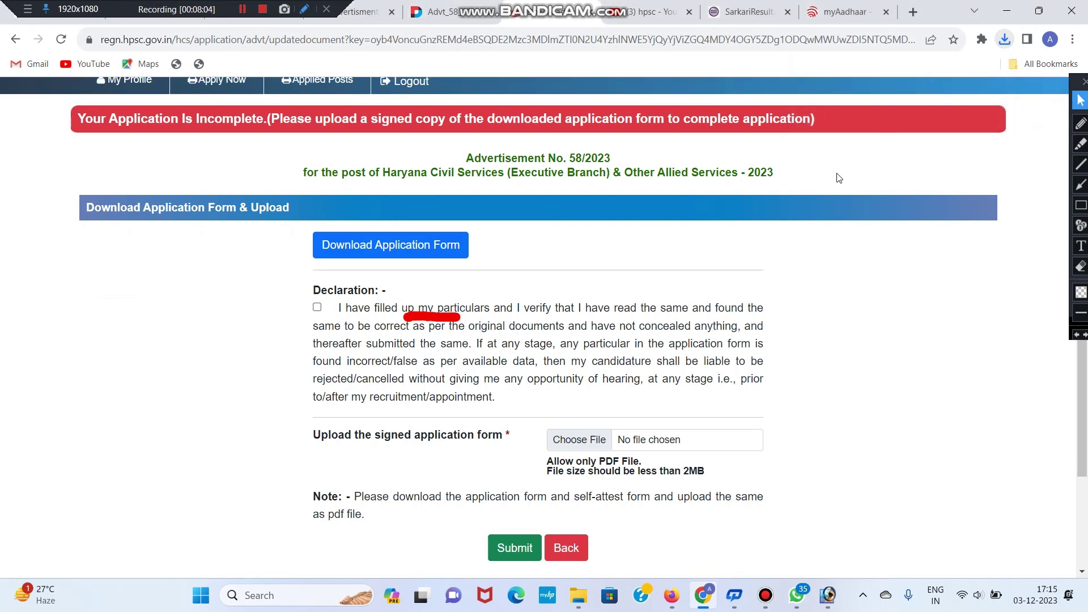
Step: Agree to the declaration and open the completed HCS 2023 application form PDF
scroll(822, 258, down, 1)
scroll(833, 270, up, 1)
click(317, 306)
scroll(628, 385, down, 1)
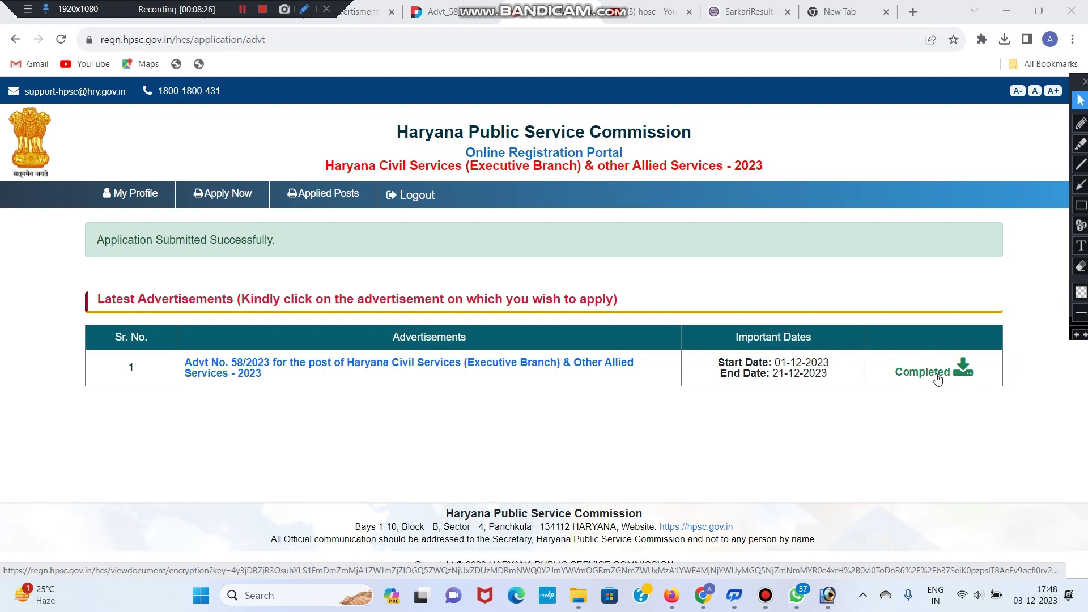
click(937, 379)
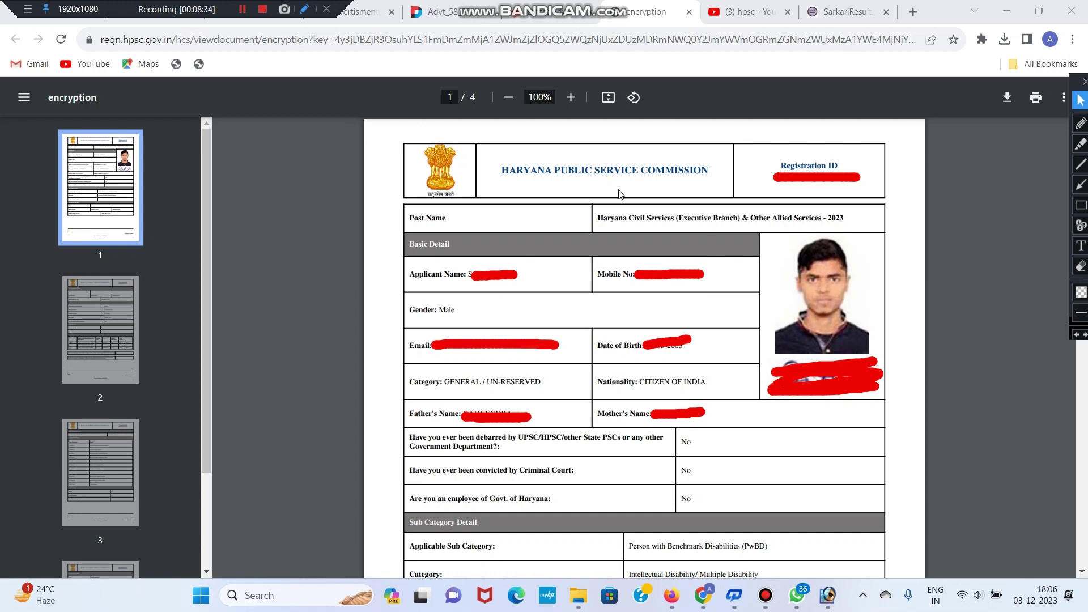
Step: Highlight the commission title words PUBLIC and SERVICE on the application PDF's first page
triple_click(581, 172)
click(584, 171)
double_click(586, 172)
click(586, 171)
click(586, 172)
double_click(589, 171)
click(592, 171)
click(597, 171)
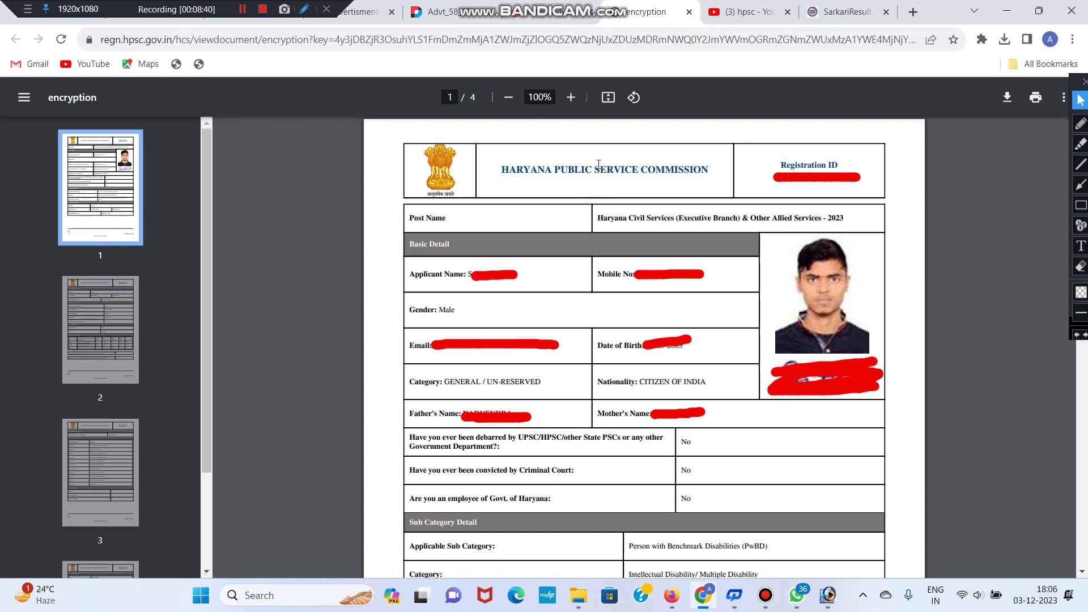
double_click(597, 167)
click(597, 170)
click(598, 174)
triple_click(599, 166)
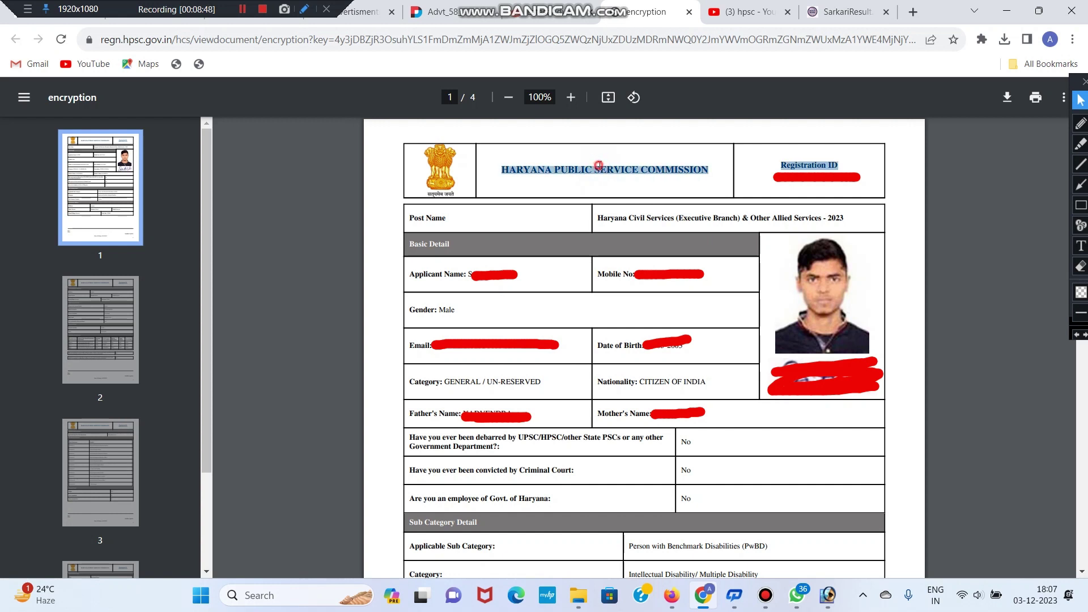
click(600, 159)
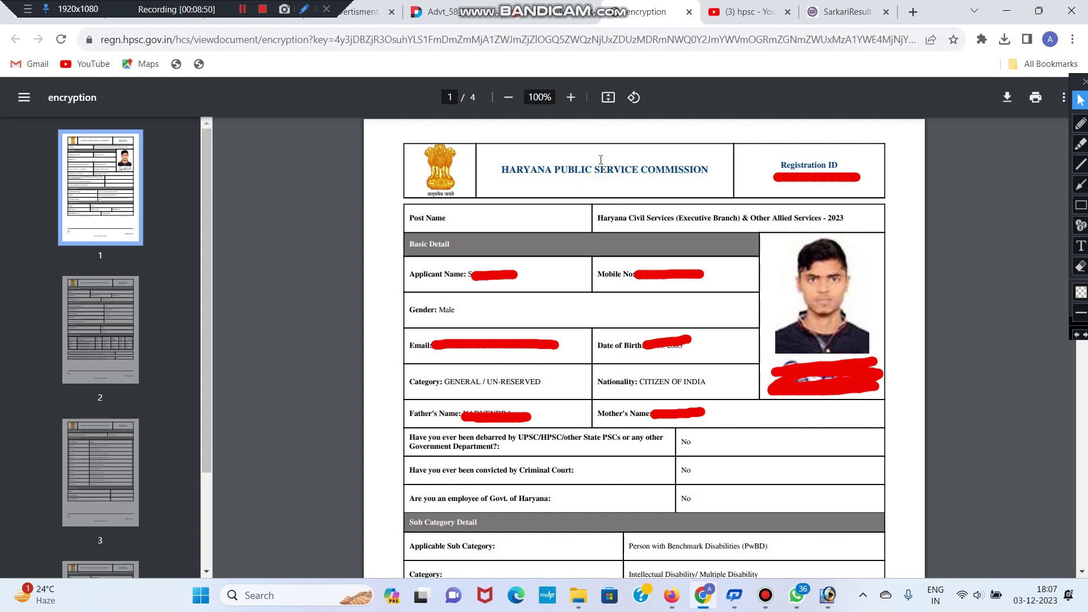